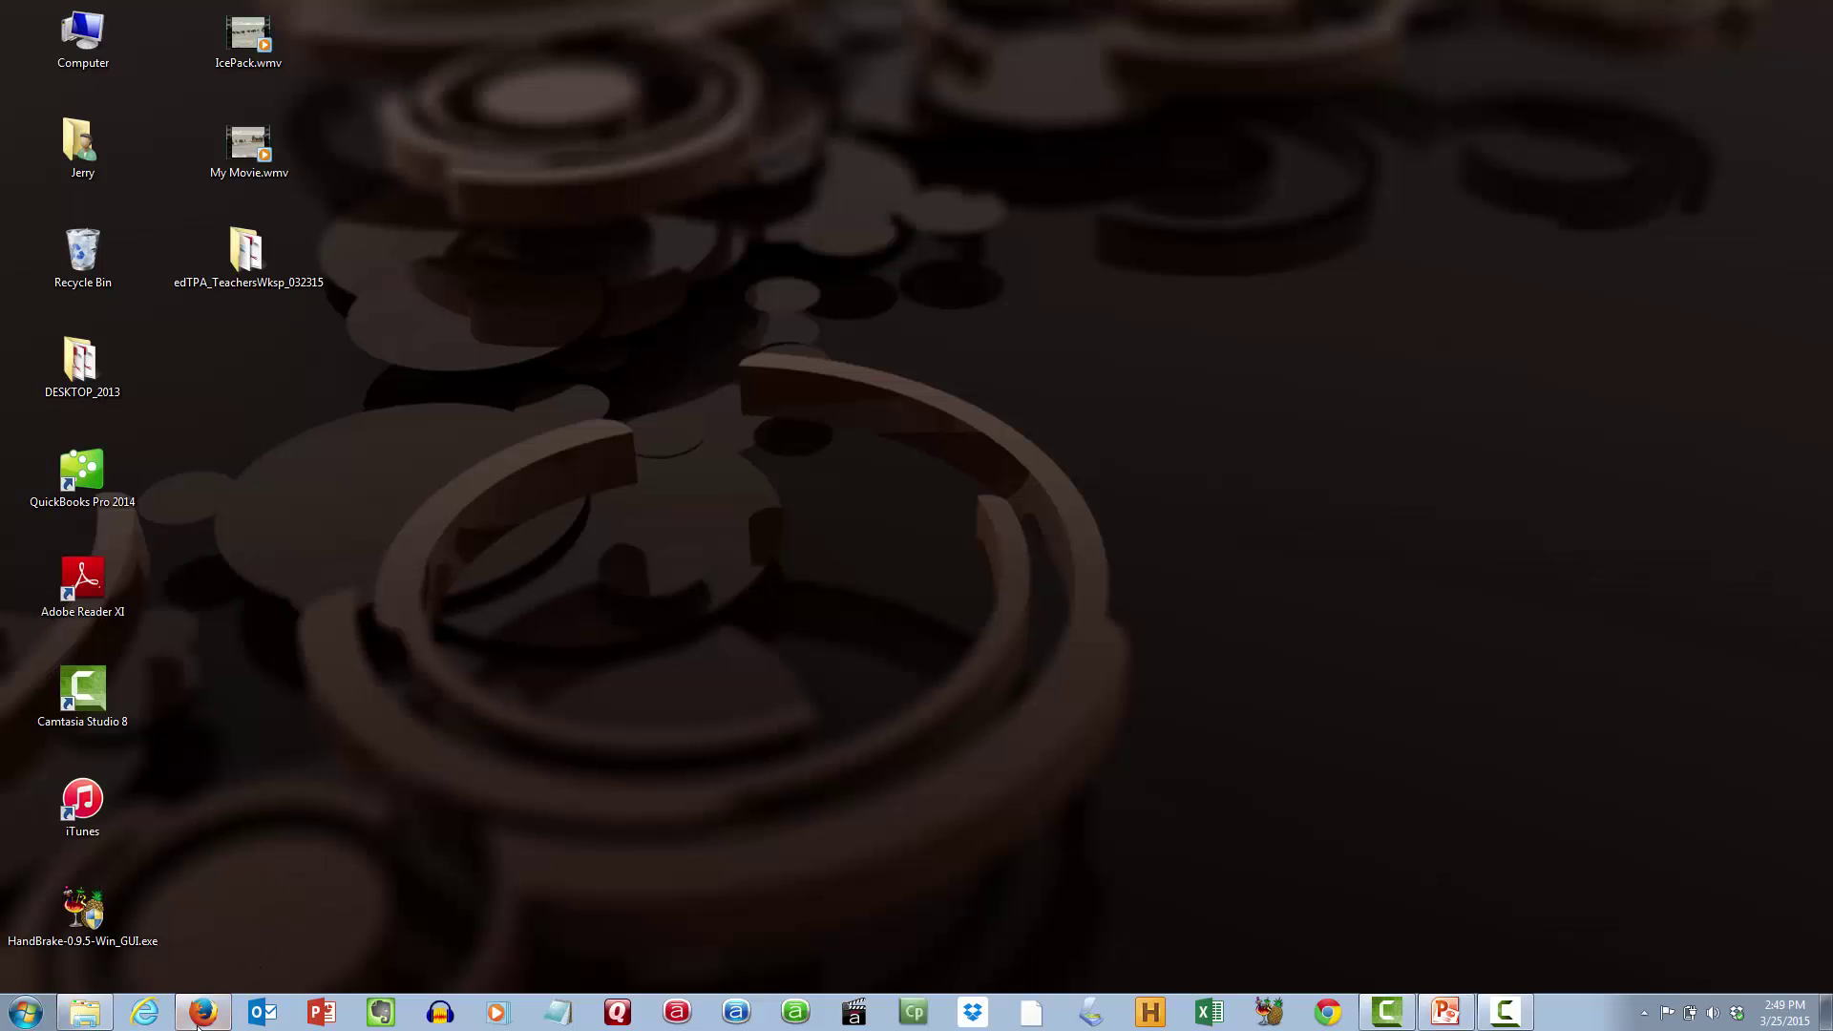
# - Start Firefox, enlarge its window, and go to handbrake.fr
pyautogui.click(202, 1014)
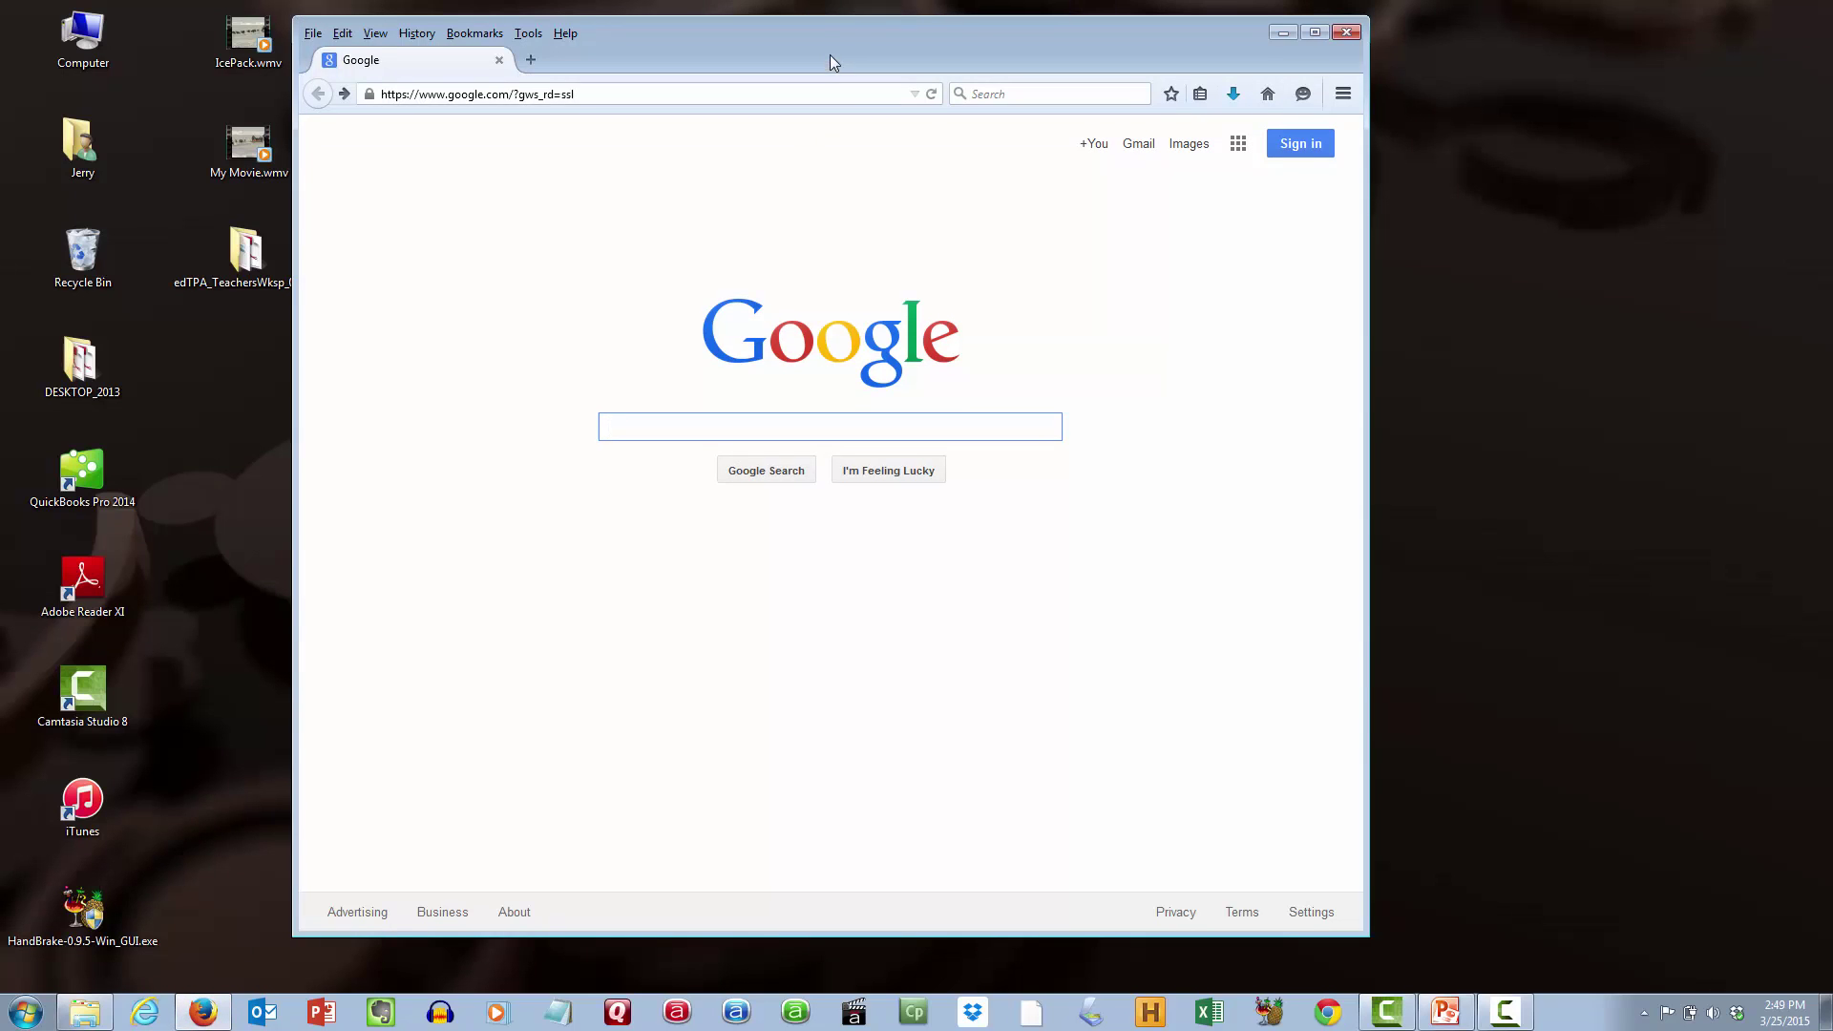
pyautogui.moveTo(839, 37); pyautogui.dragTo(893, 42)
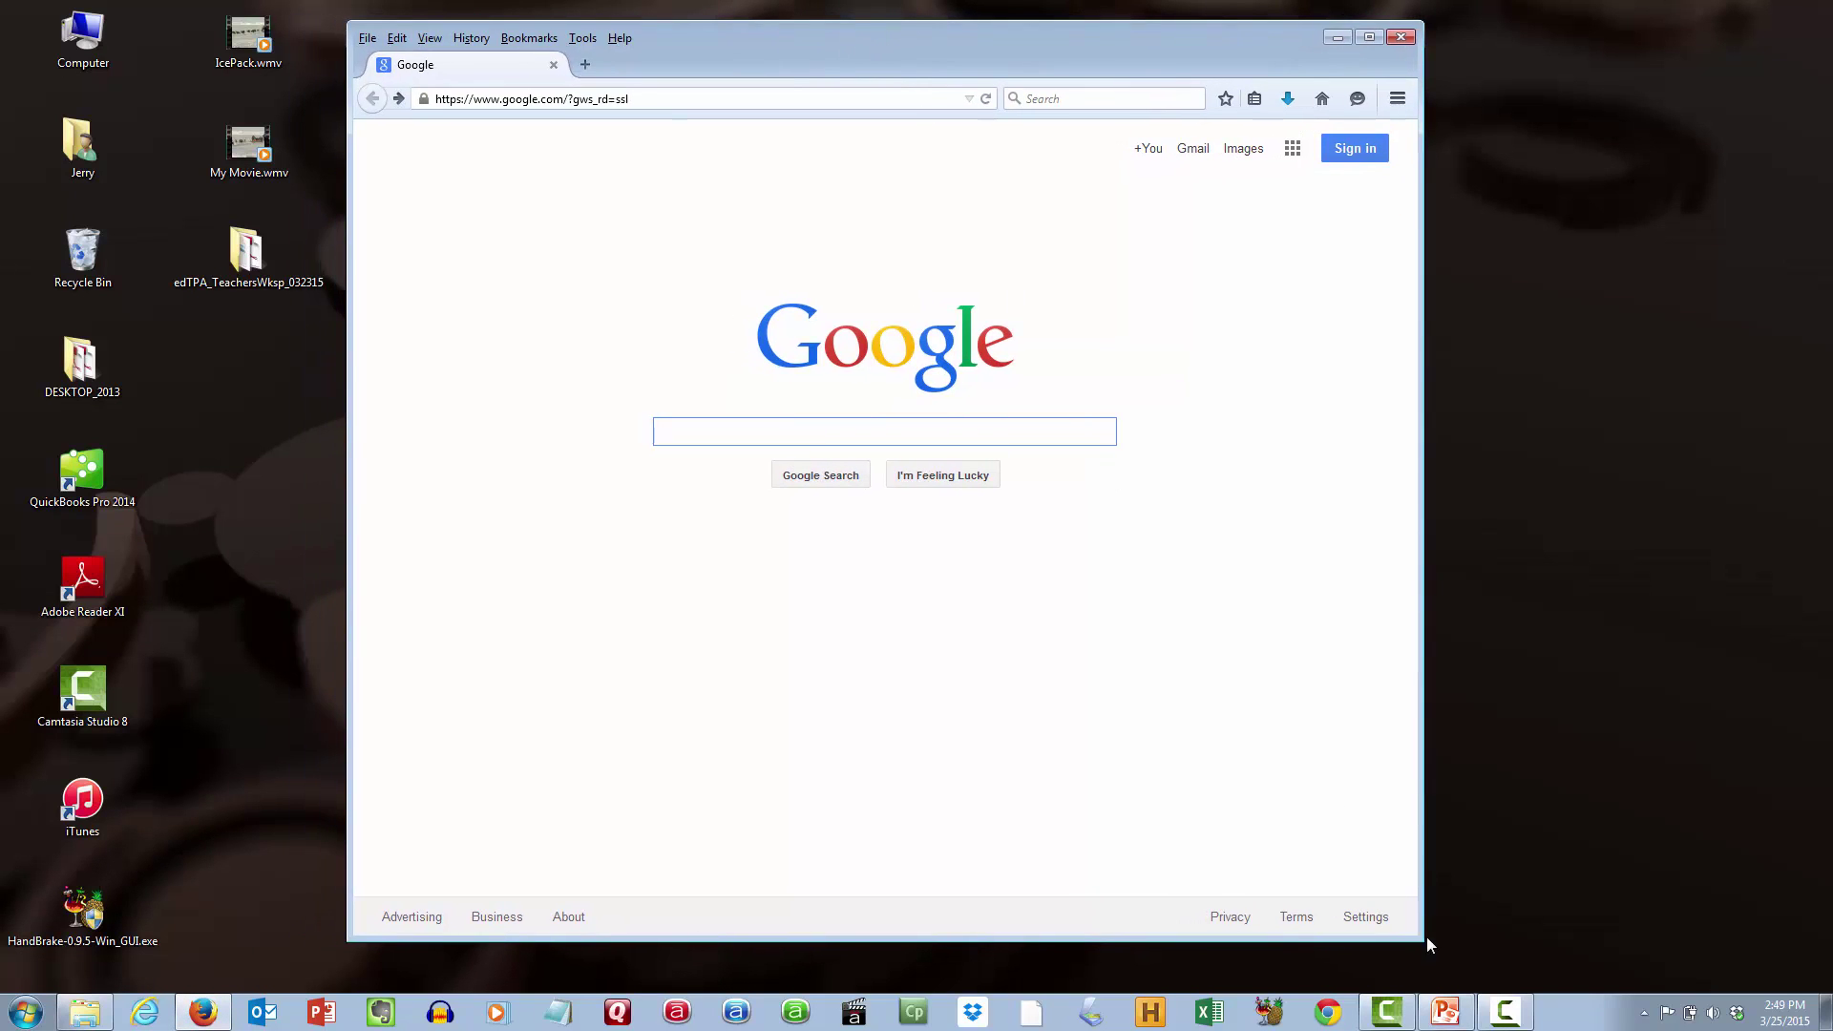
pyautogui.moveTo(1421, 941); pyautogui.dragTo(1445, 994)
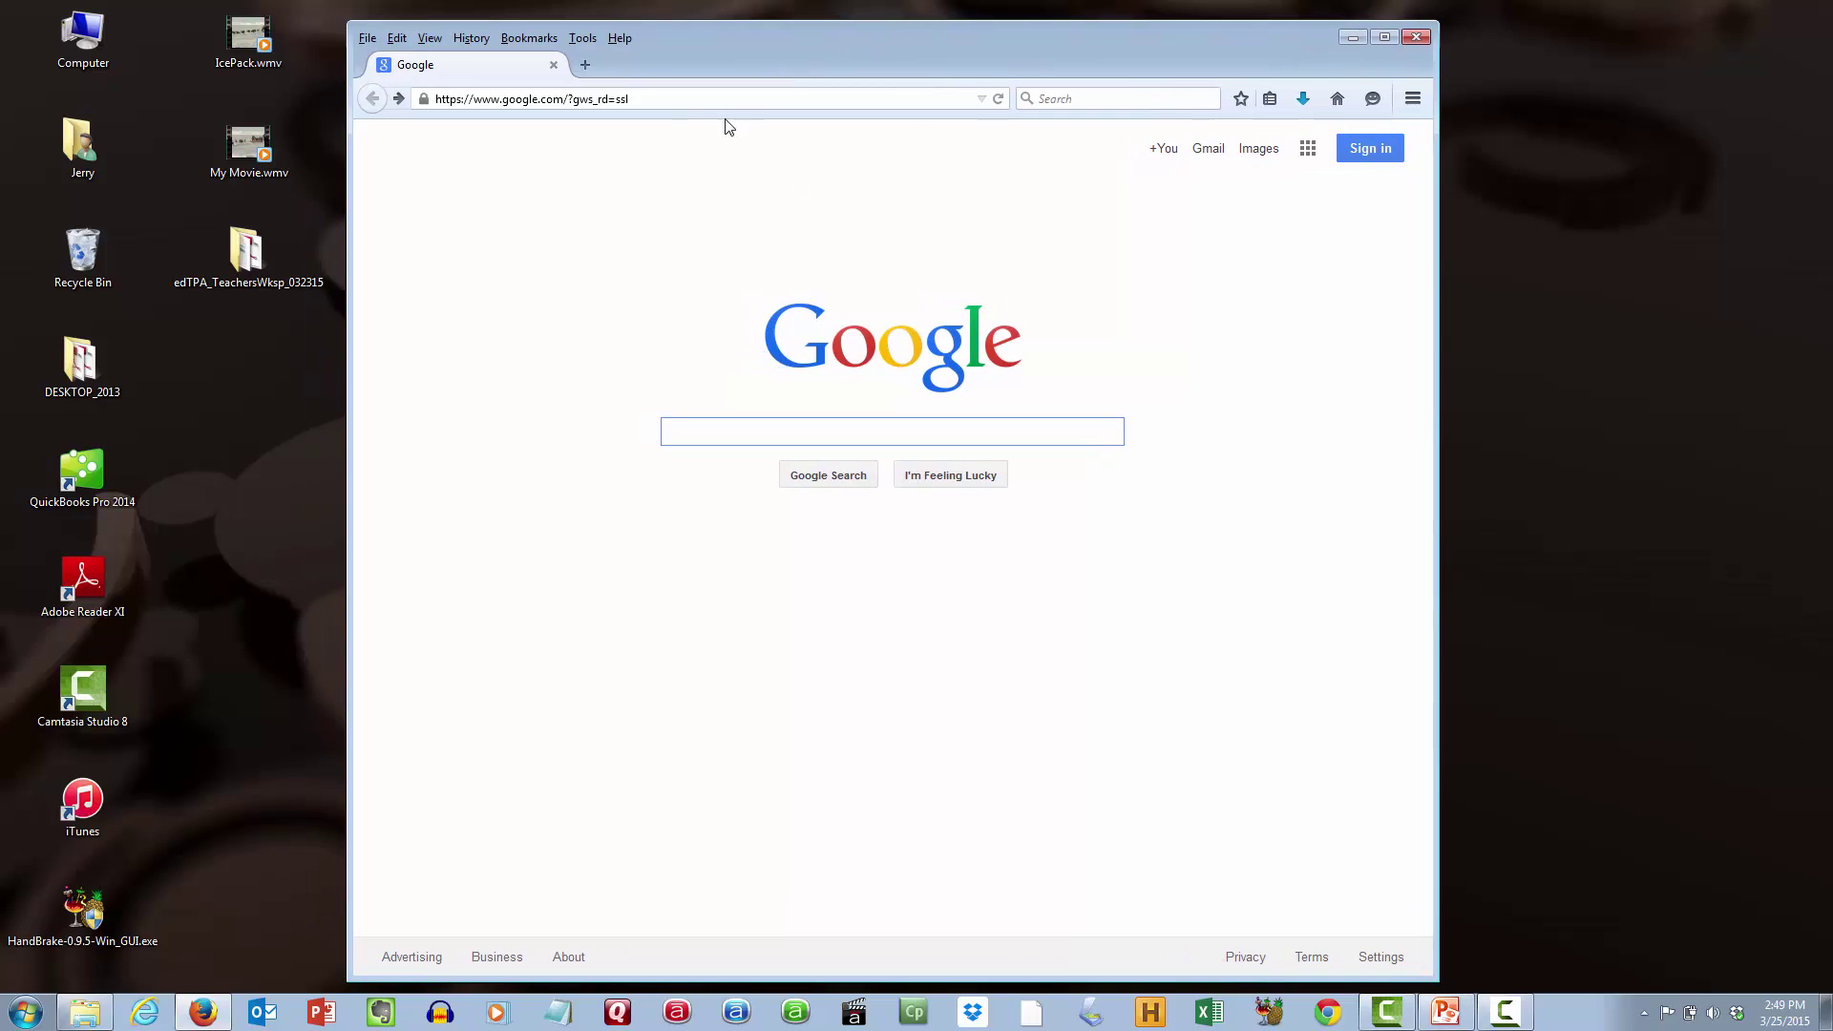
pyautogui.click(487, 99)
pyautogui.press('BackSpace')
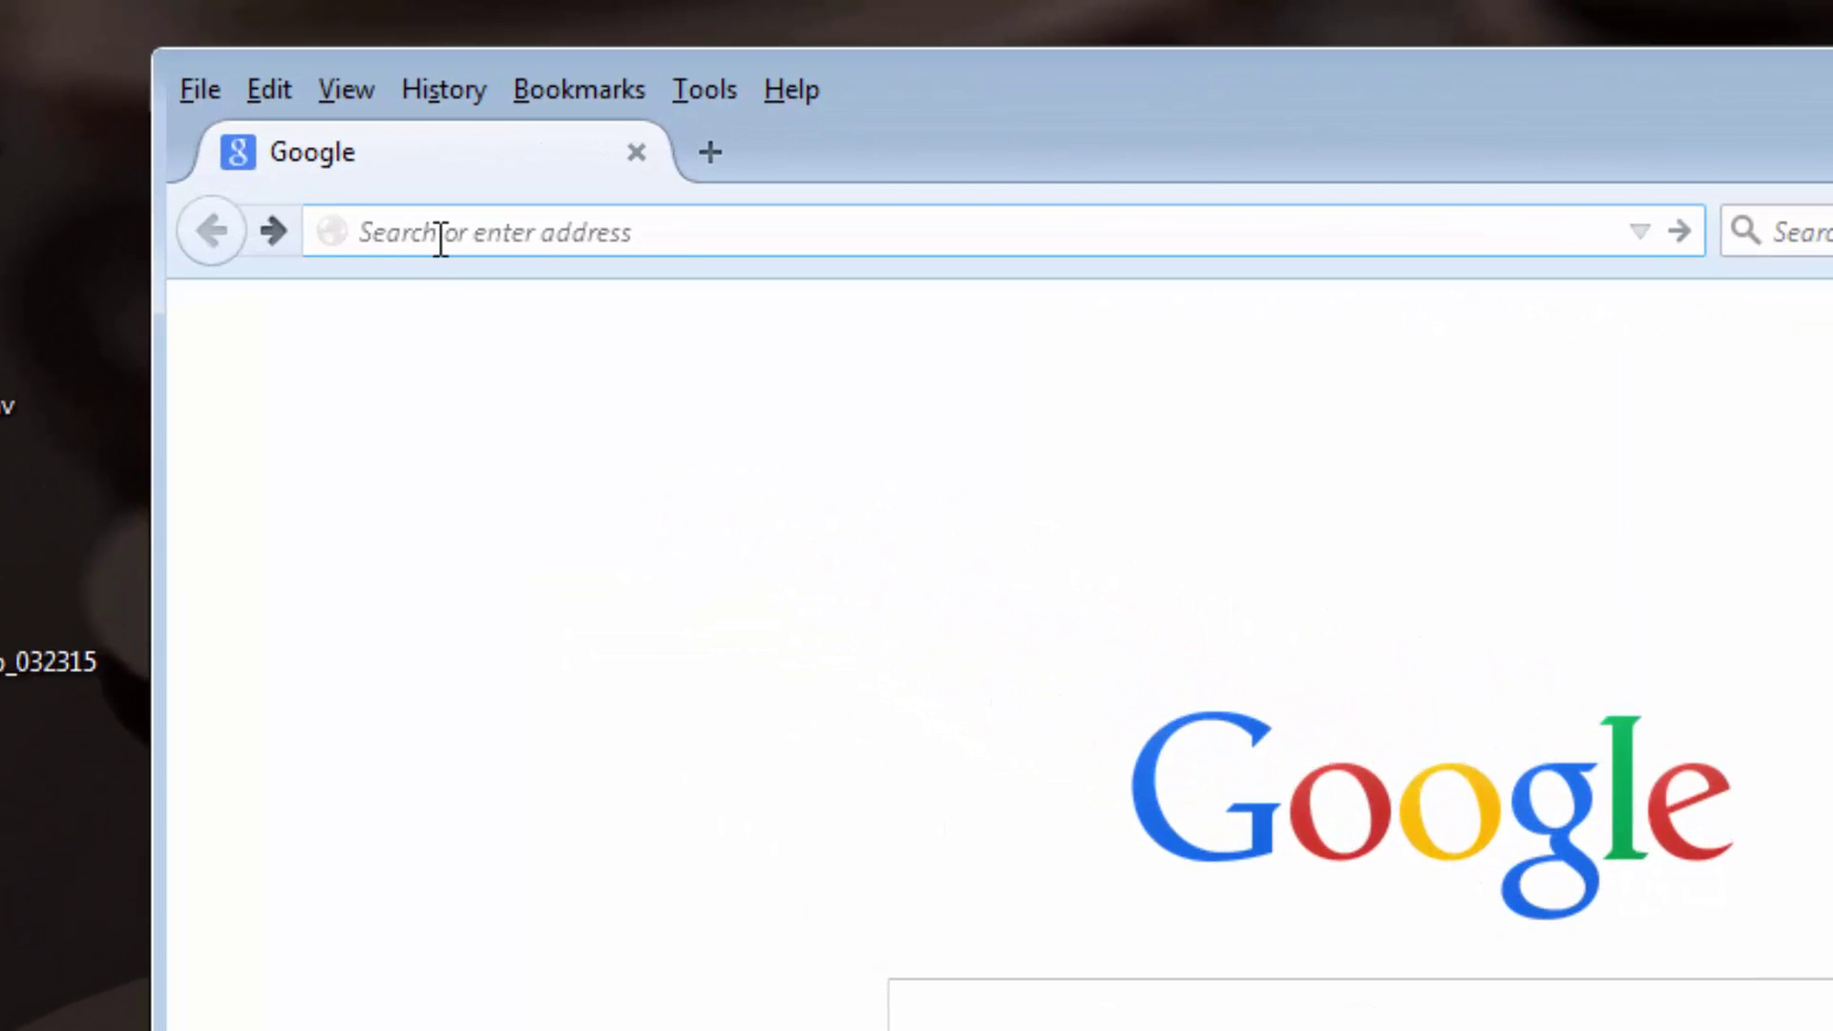
pyautogui.write('handbrake')
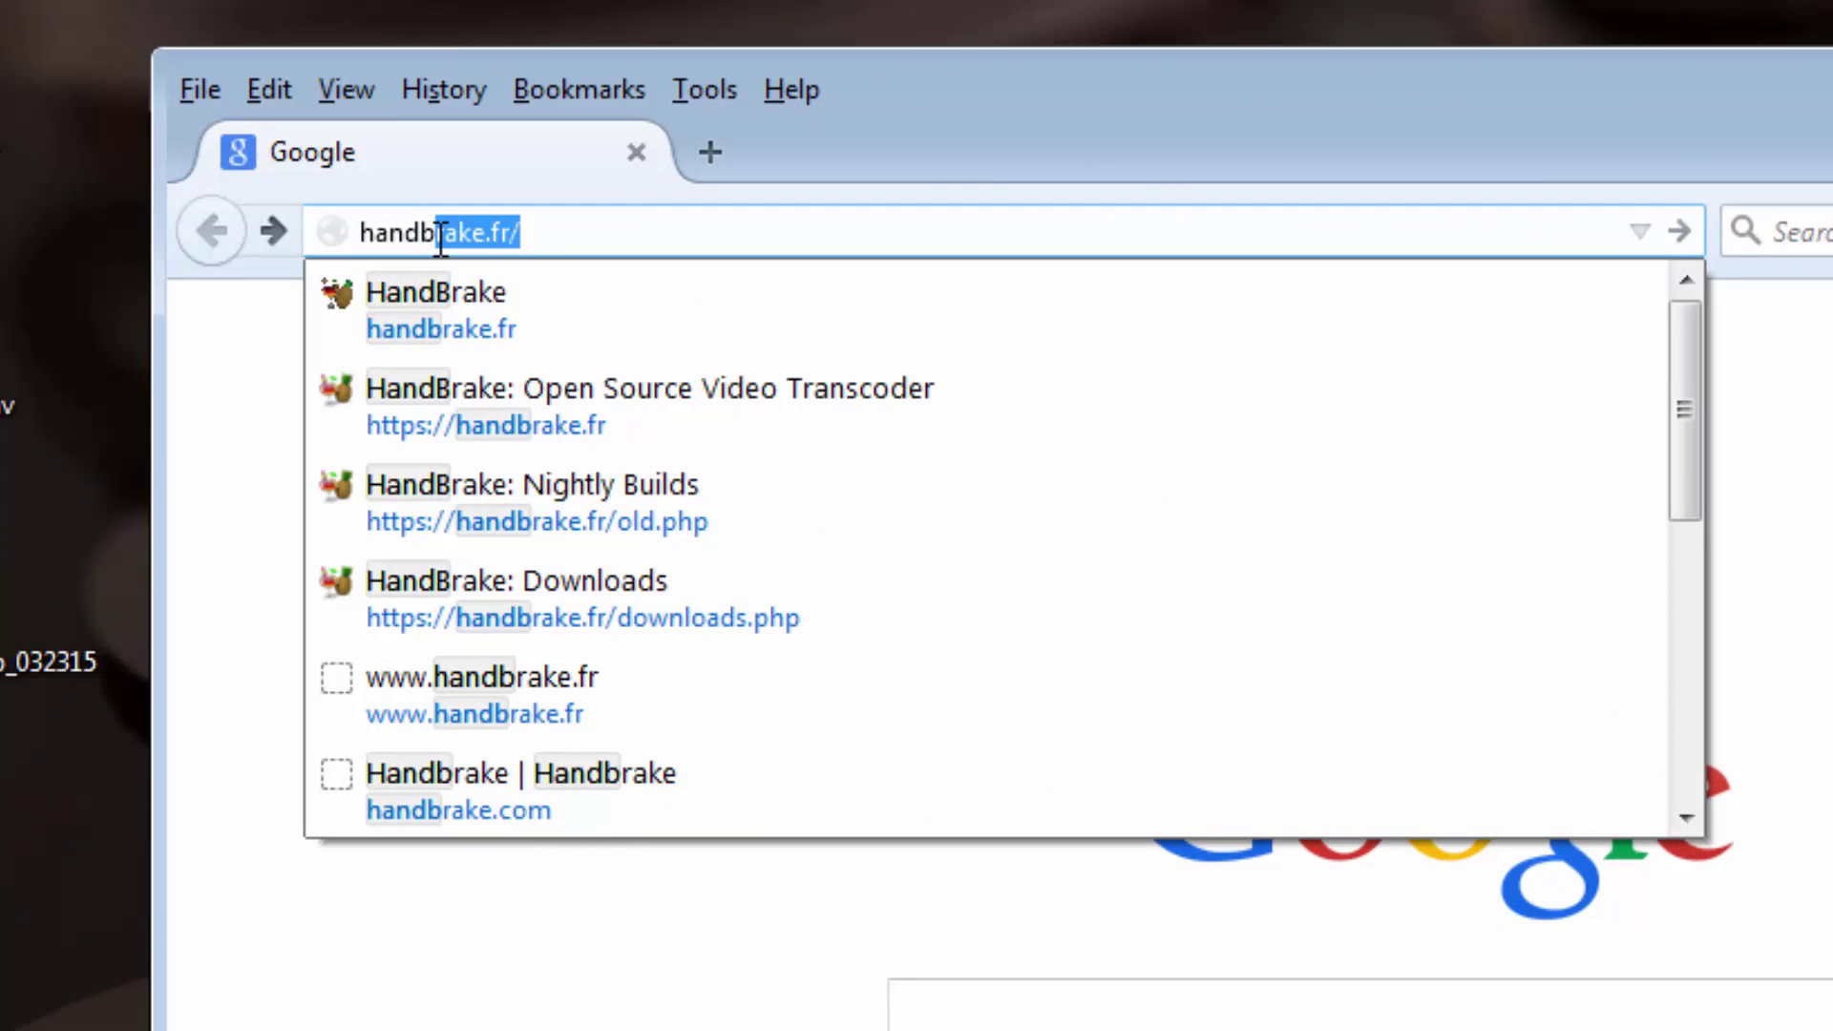
pyautogui.write('.fr')
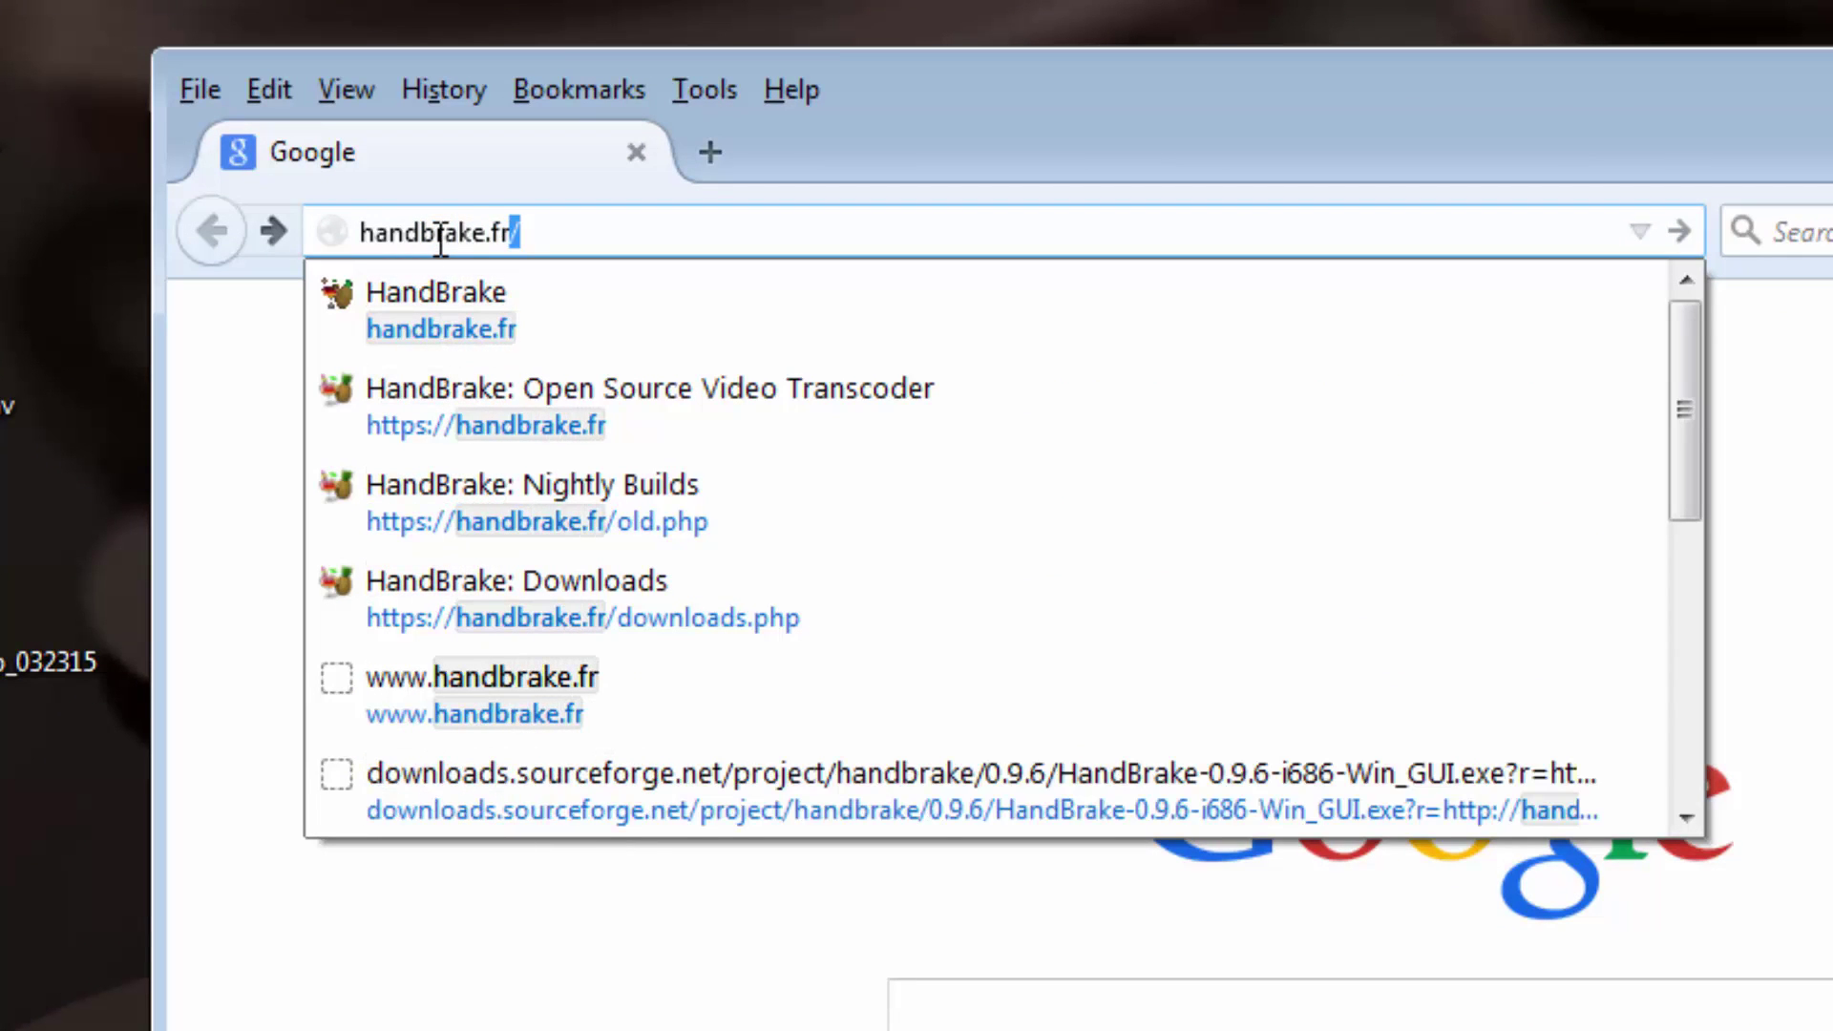
pyautogui.press('Return')
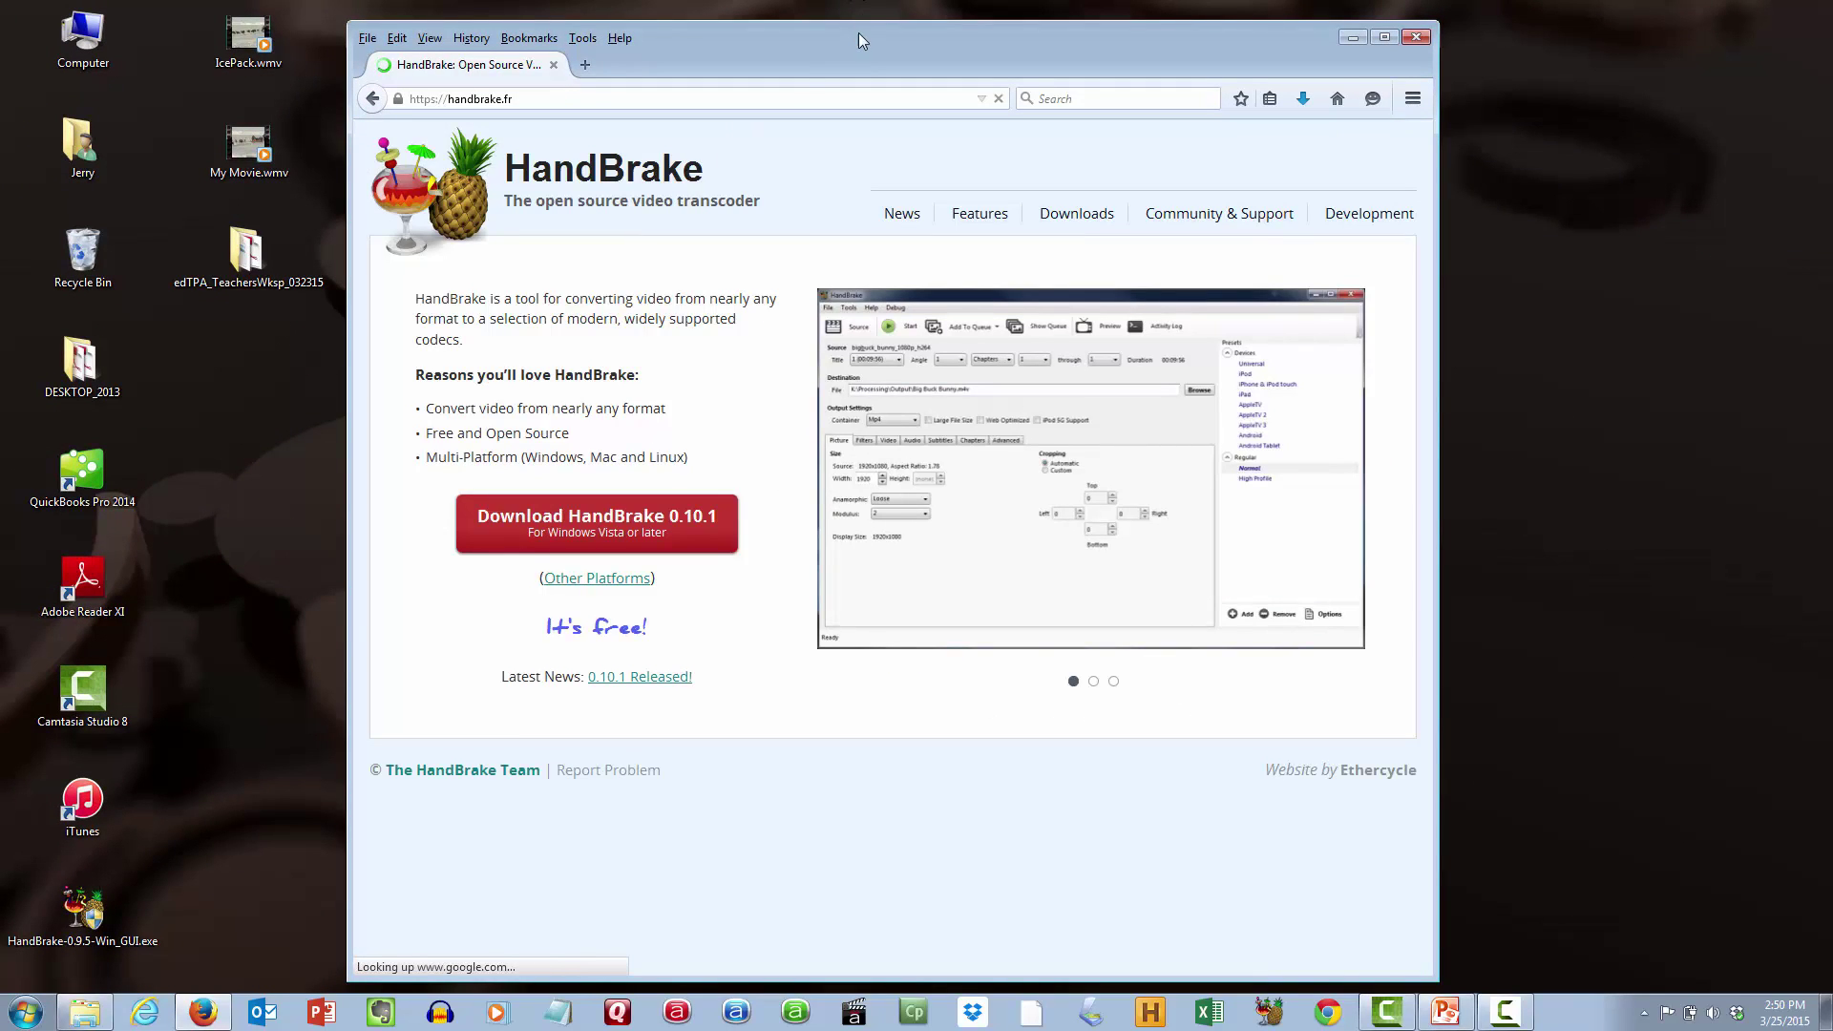
# - Go from the HandBrake home page to its Downloads page
pyautogui.moveTo(858, 37); pyautogui.dragTo(827, 24)
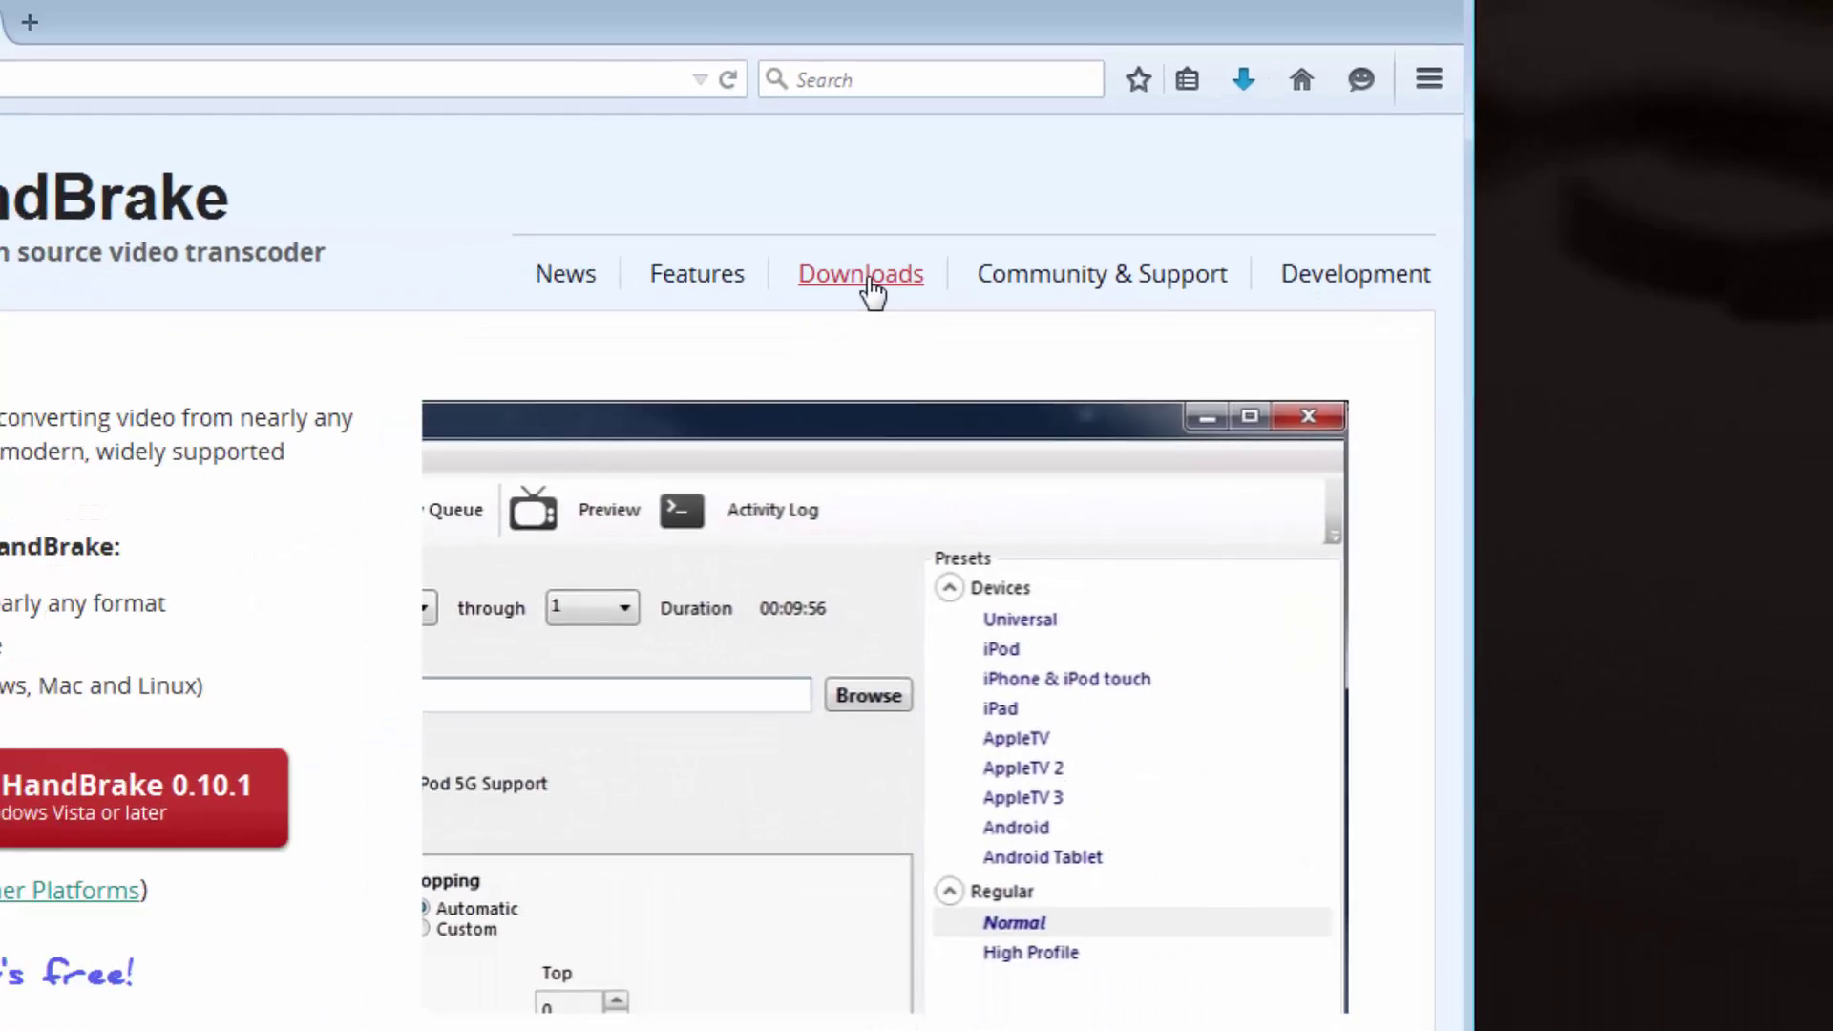
pyautogui.click(779, 320)
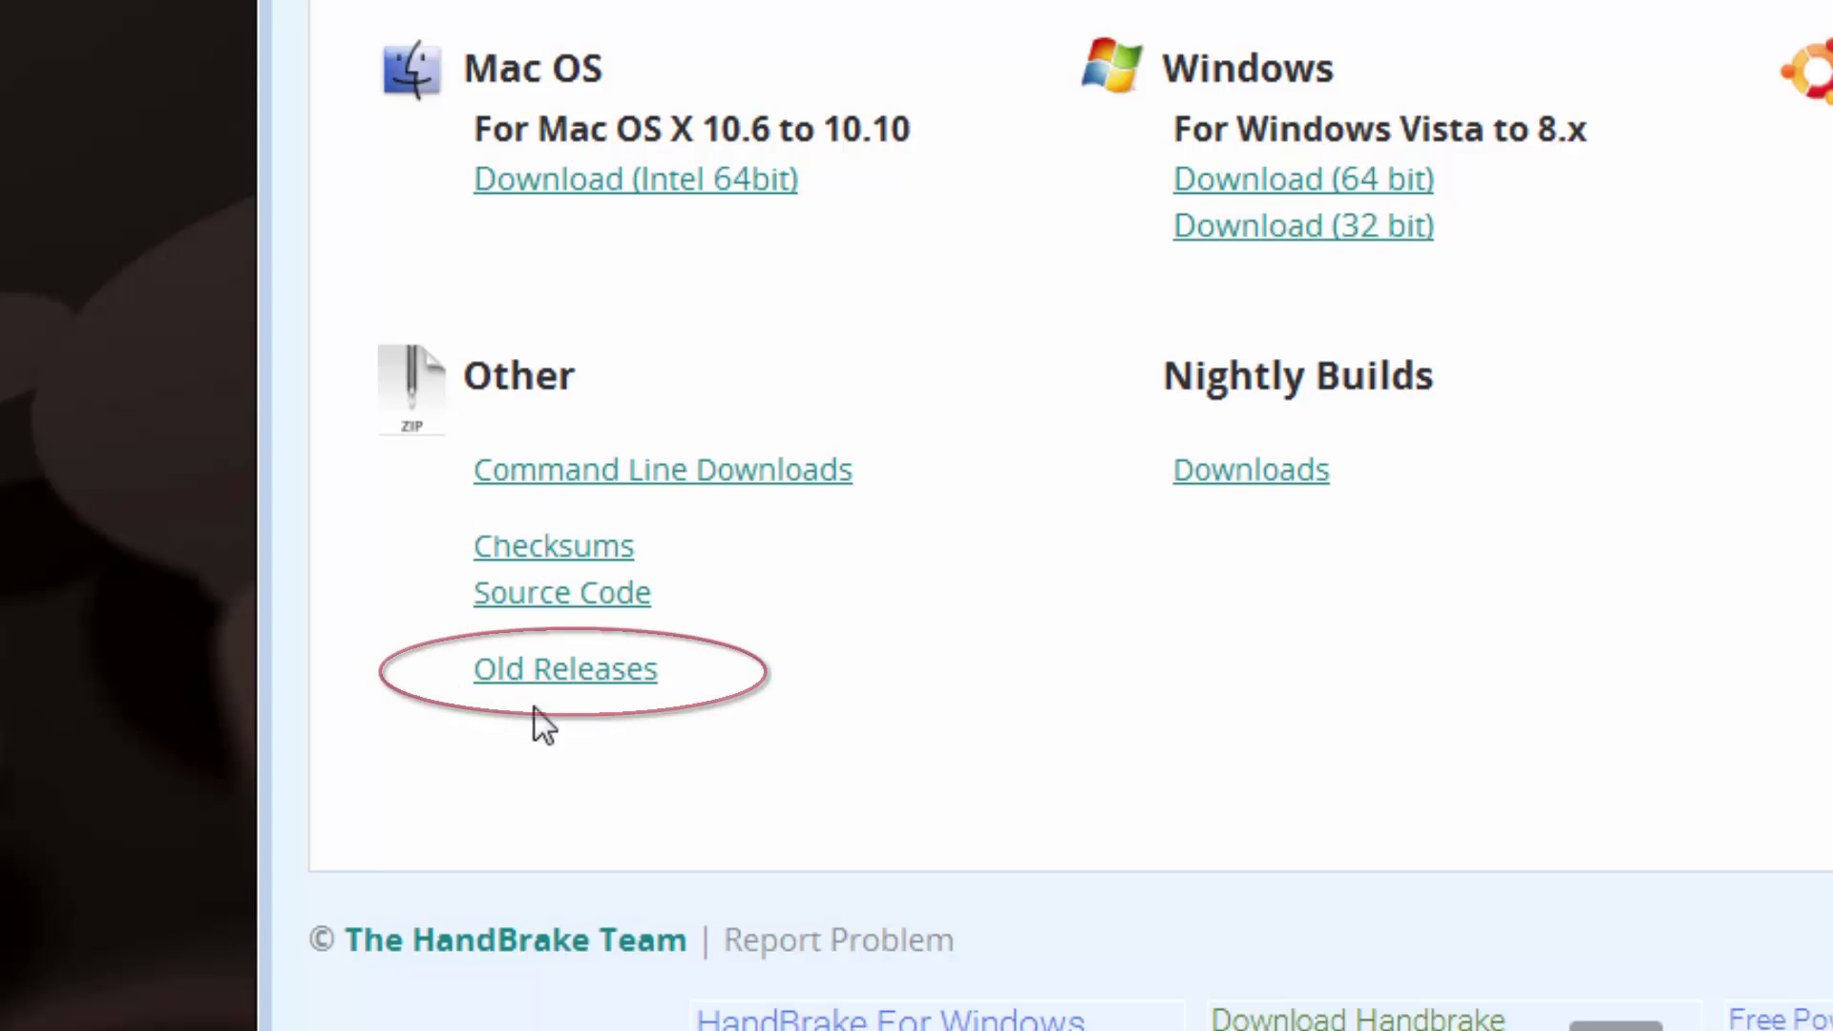
# - Open Old Releases and scroll down to the HandBrake-0.9.5-Win_GUI.exe download
pyautogui.click(583, 680)
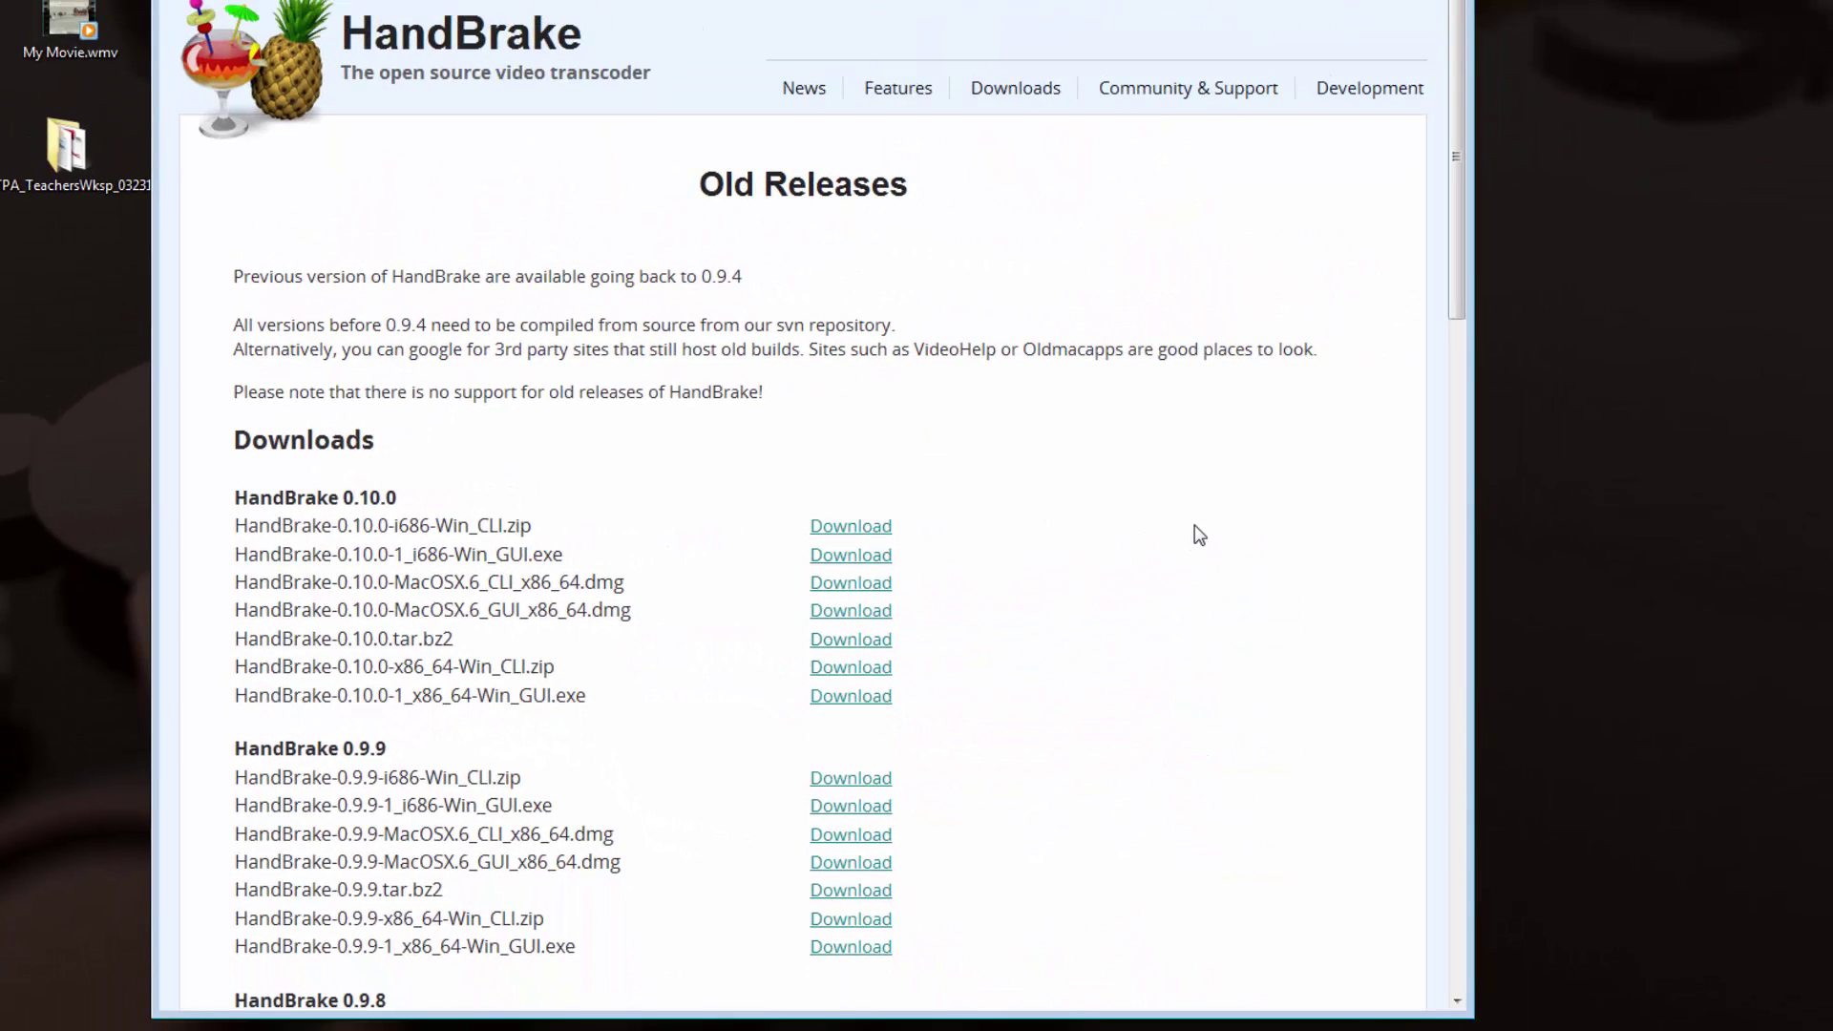
pyautogui.scroll(-3, 1194, 532)
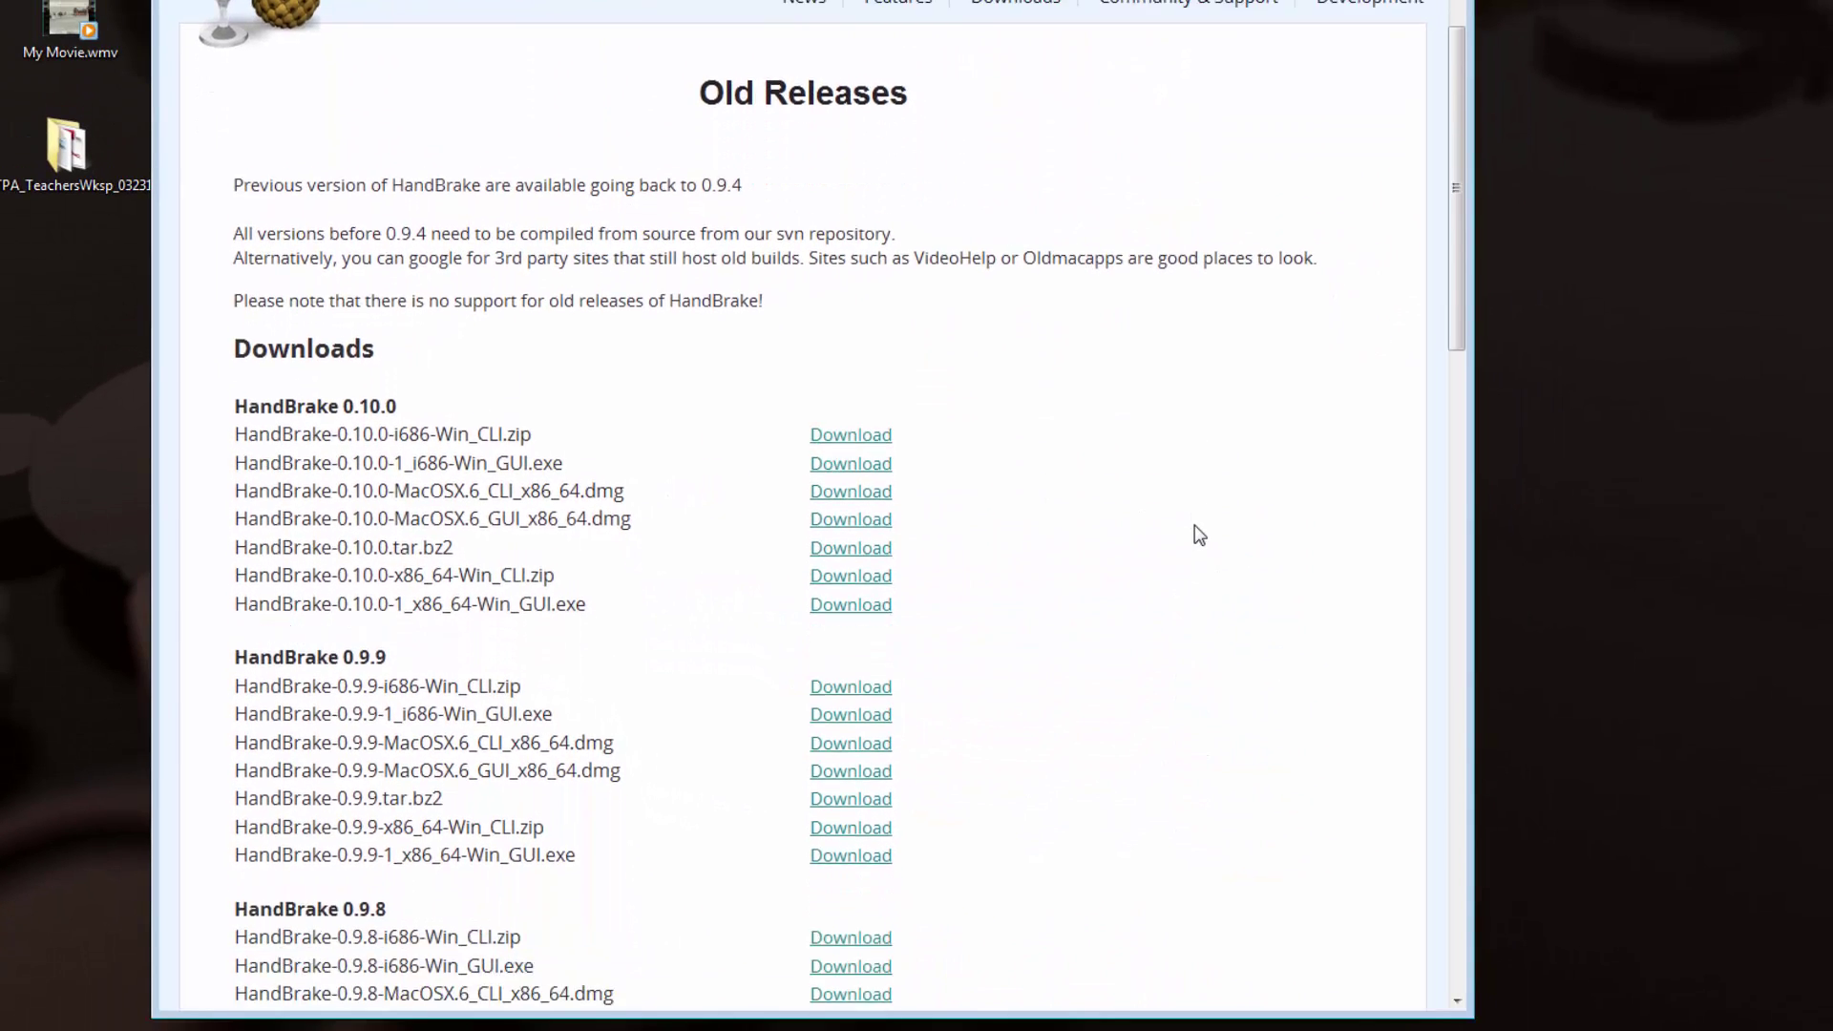
pyautogui.scroll(-1, 1196, 532)
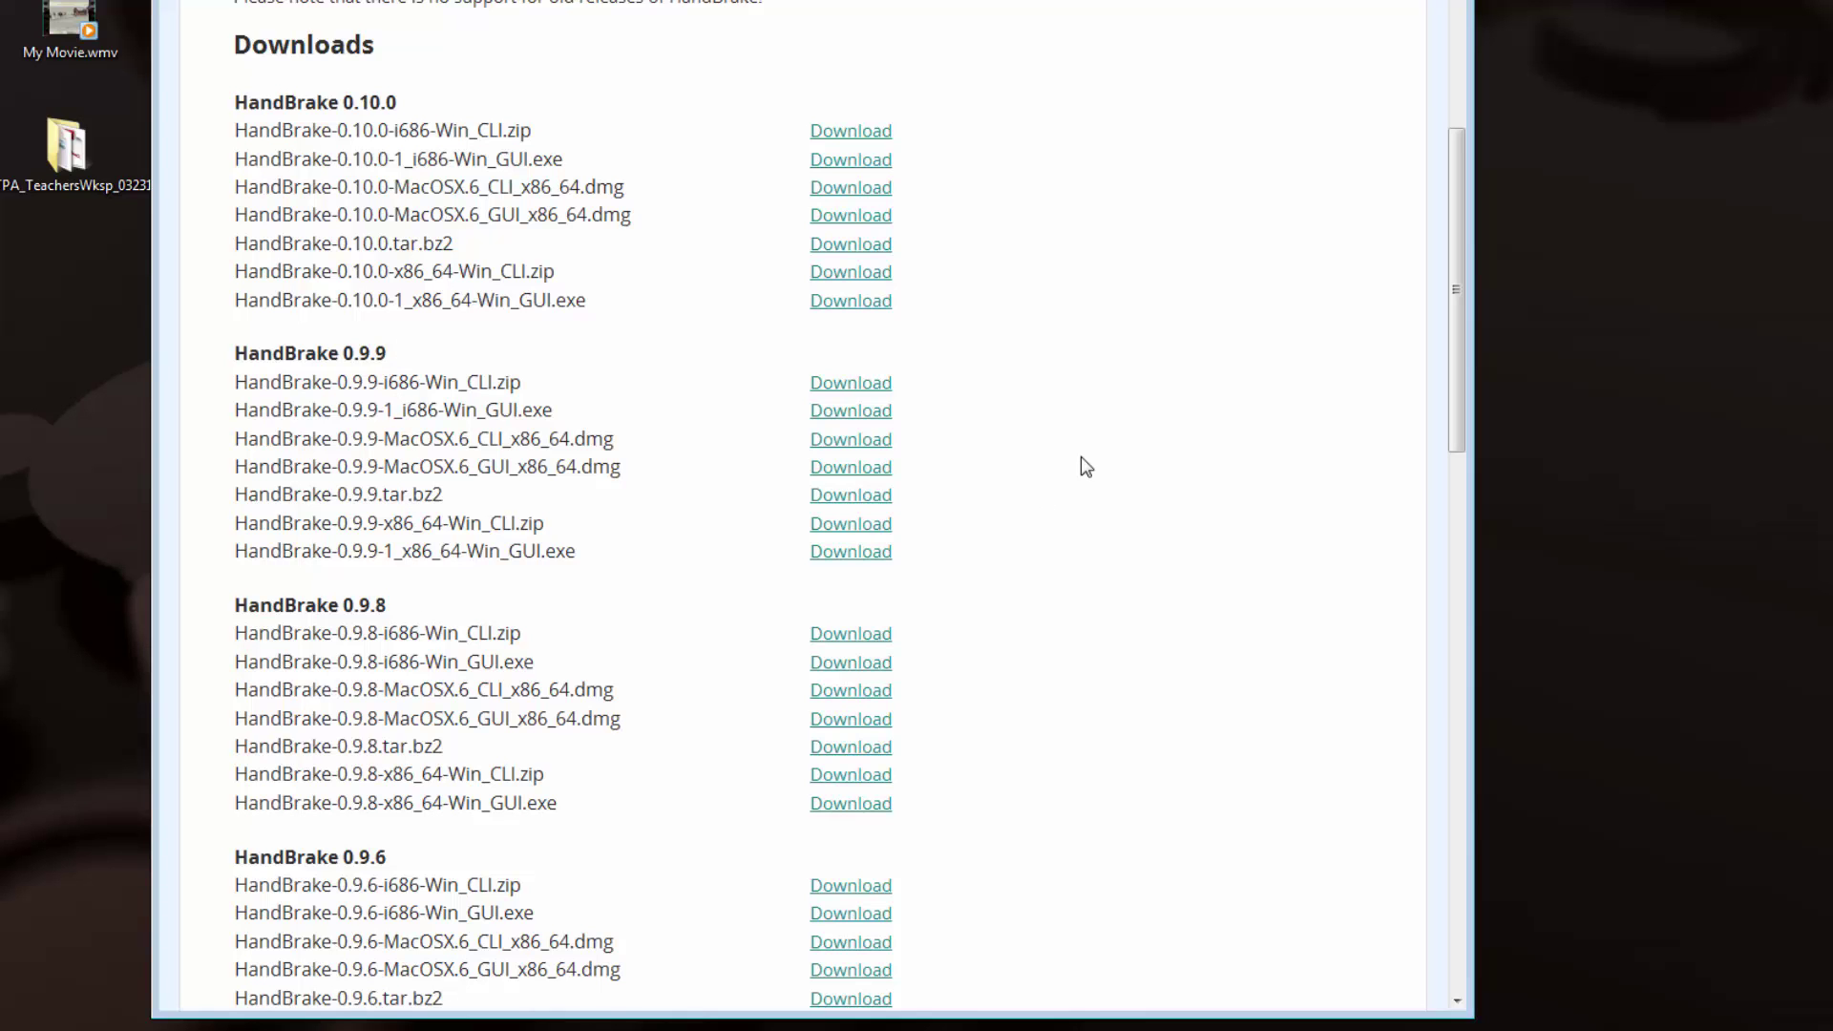
pyautogui.scroll(-10, 1142, 380)
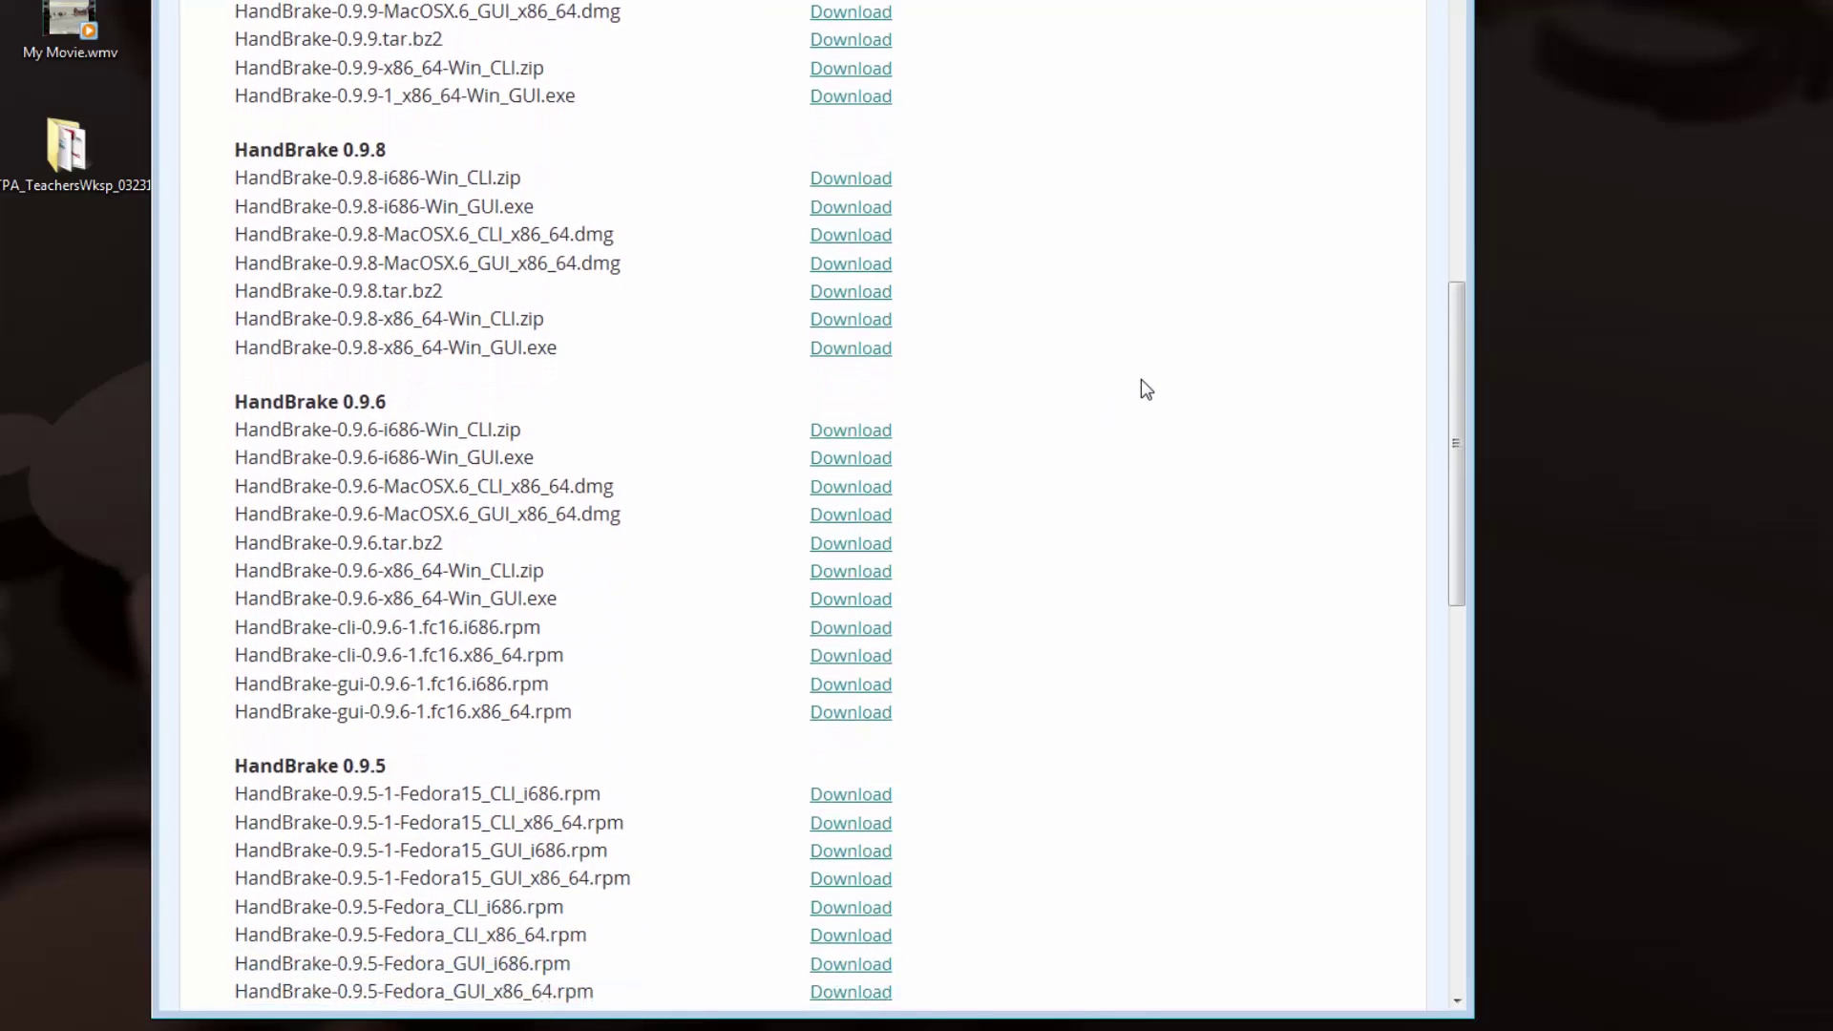
pyautogui.scroll(-2, 1142, 380)
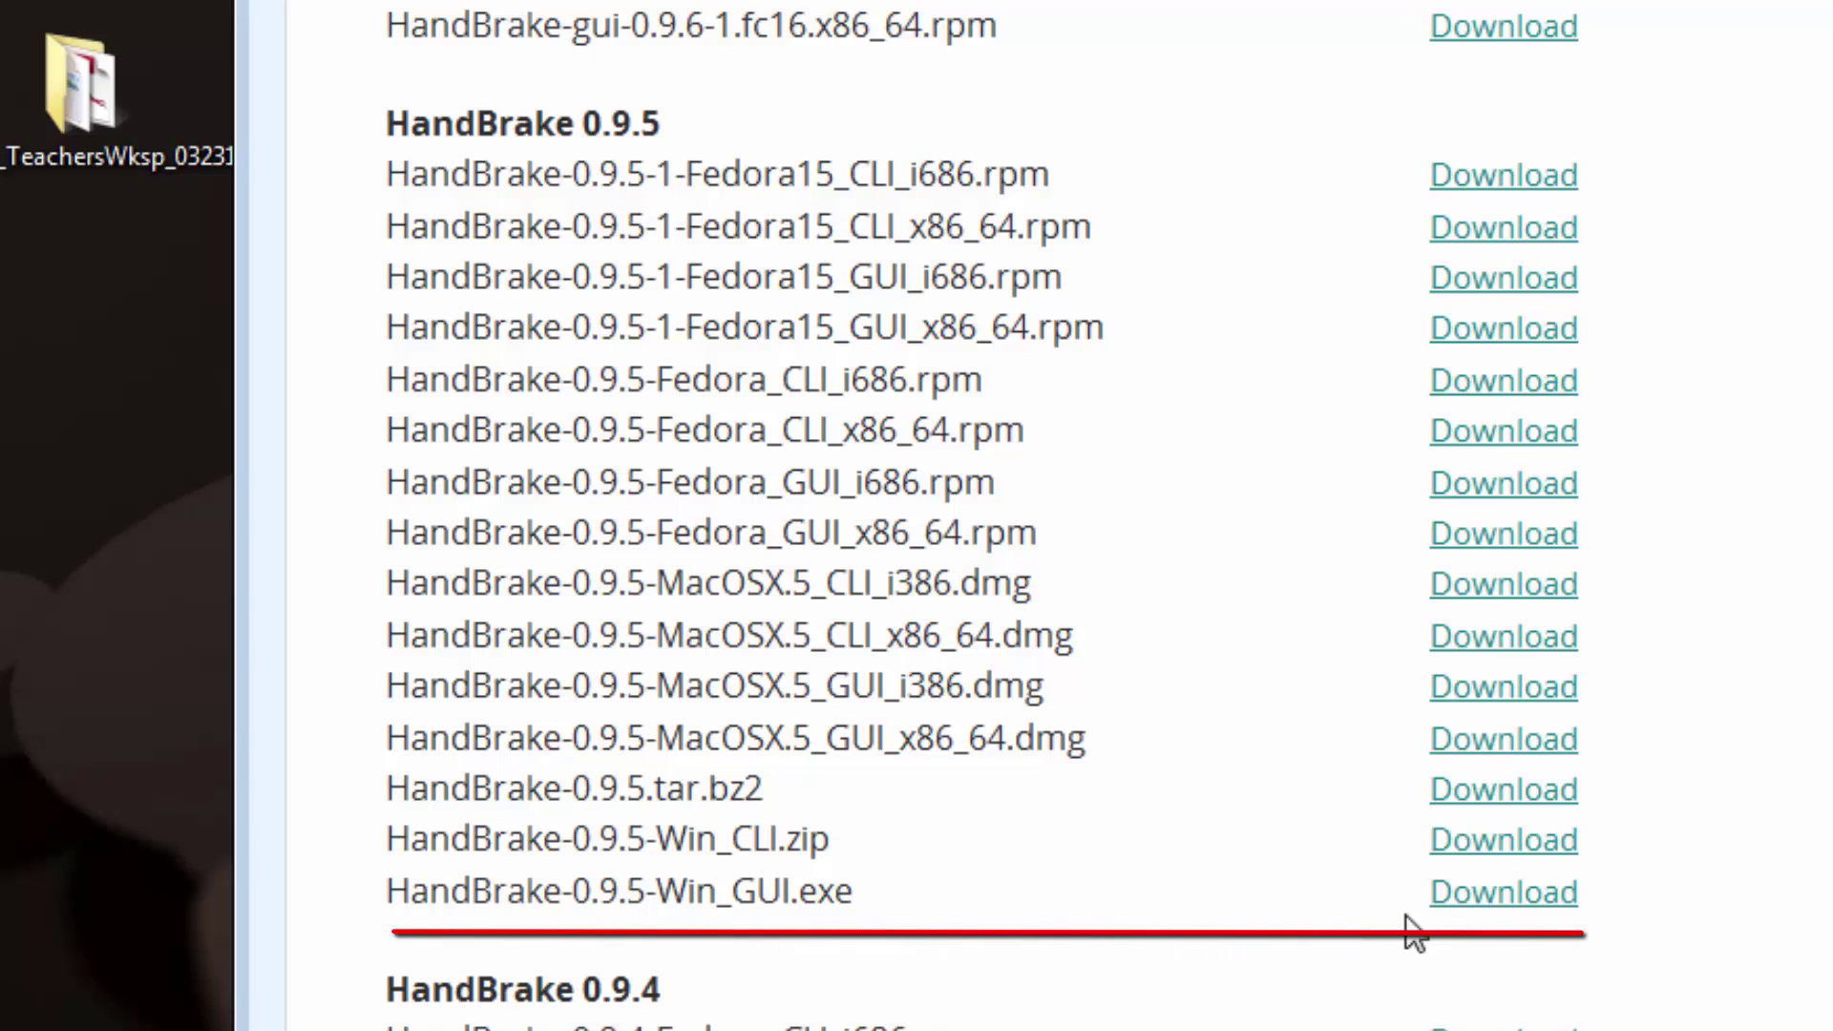
# - Save HandBrake-0.9.5-Win_GUI.exe to disk and close Firefox
pyautogui.click(1514, 902)
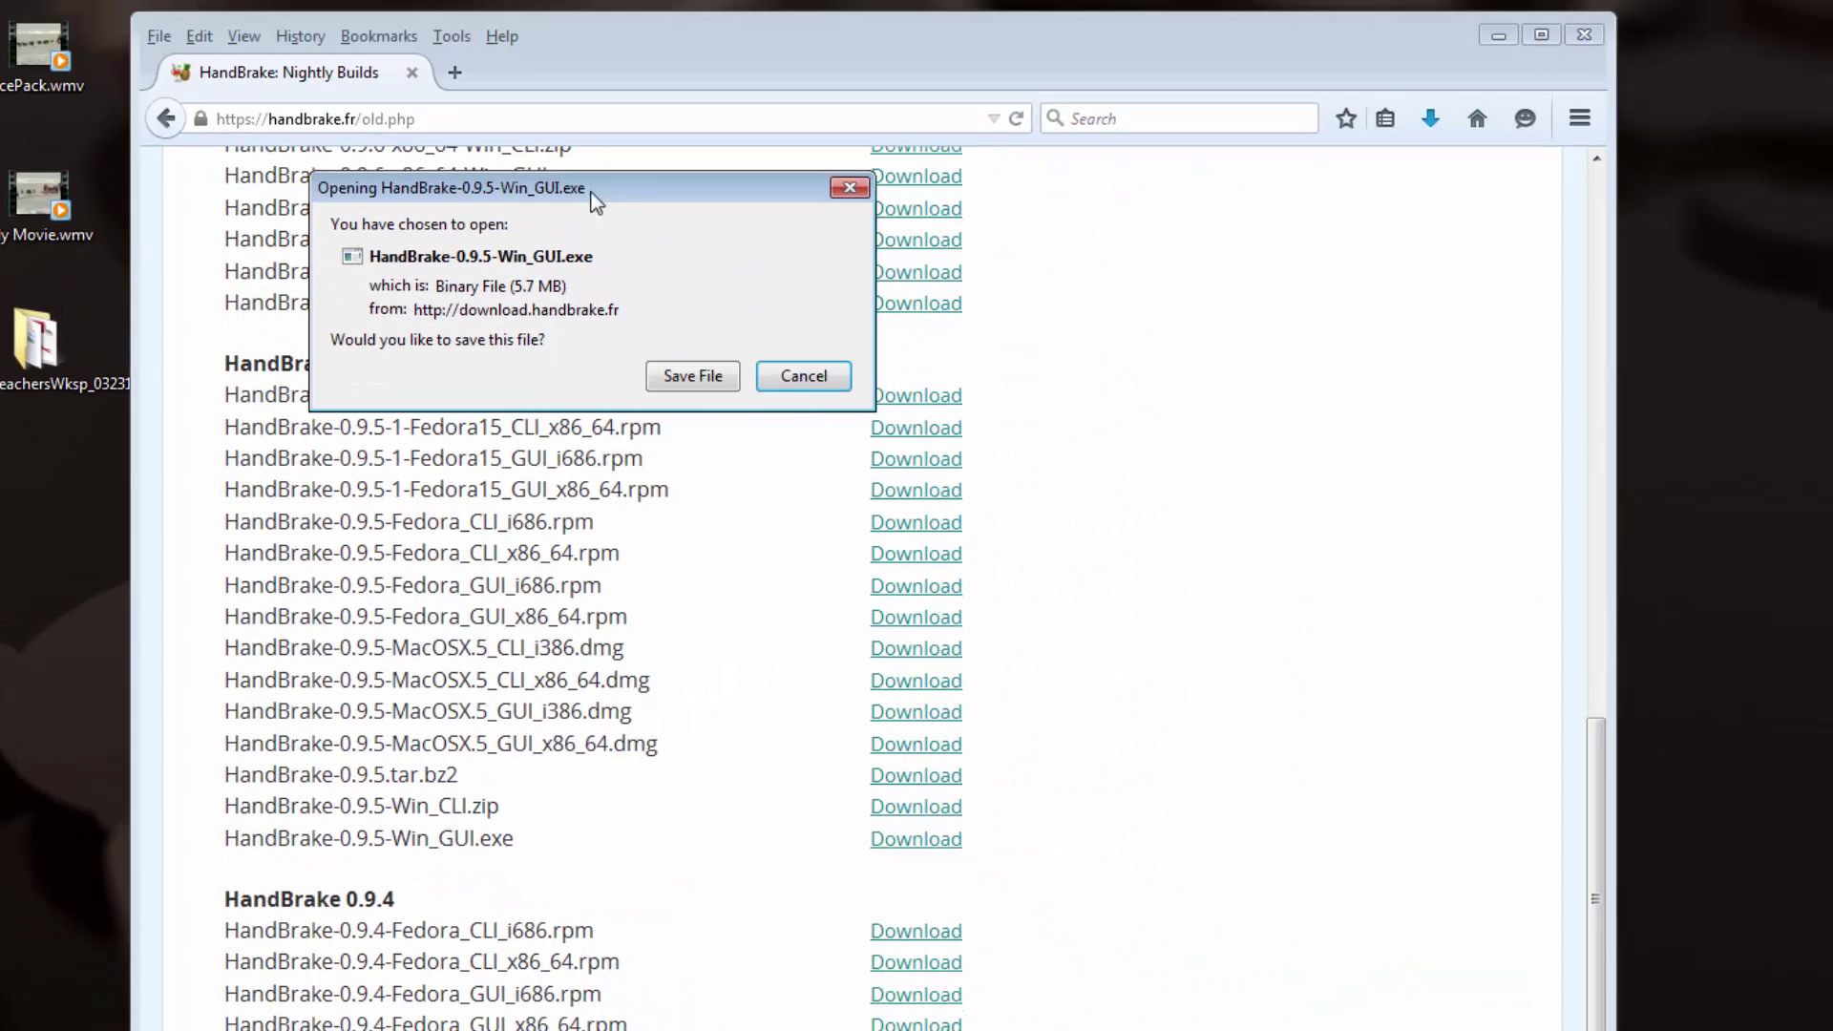
pyautogui.click(684, 377)
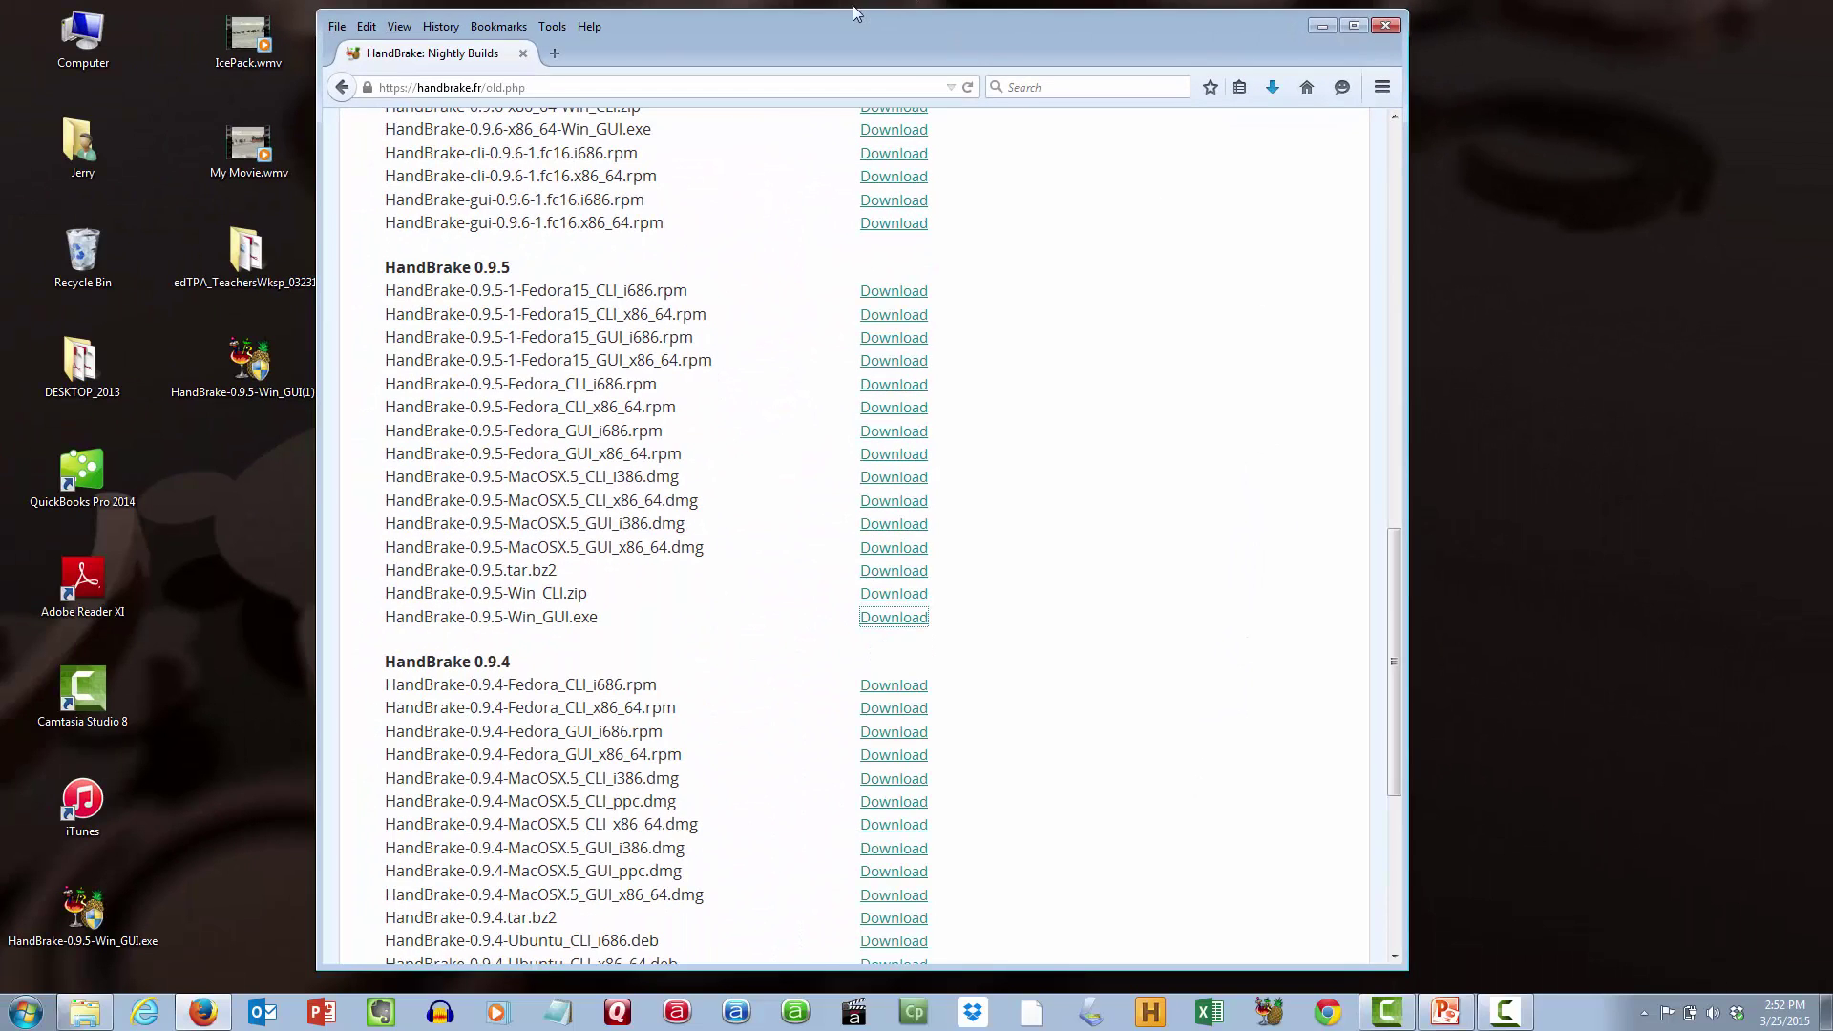
pyautogui.click(1387, 27)
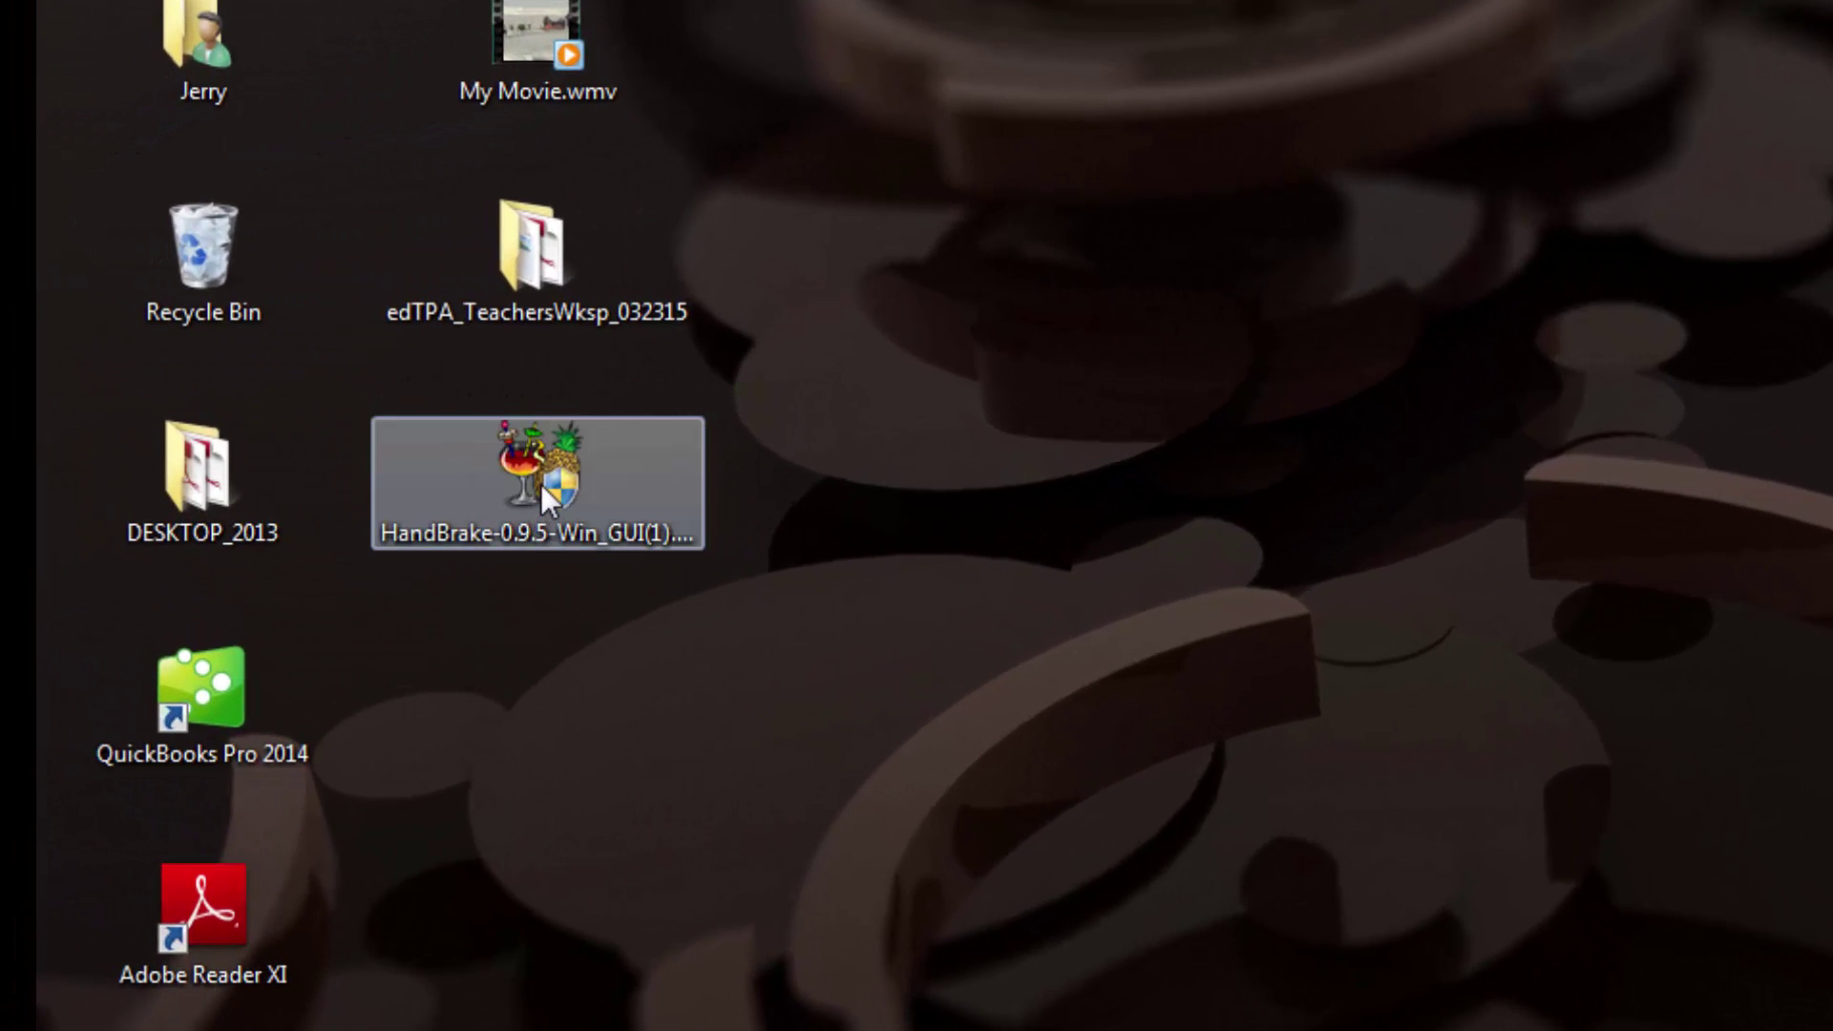
# - Run the 0.9.5 installer, accept the GPL, and install to C:\Program Files (x86)\Handbrake
pyautogui.doubleClick(544, 531)
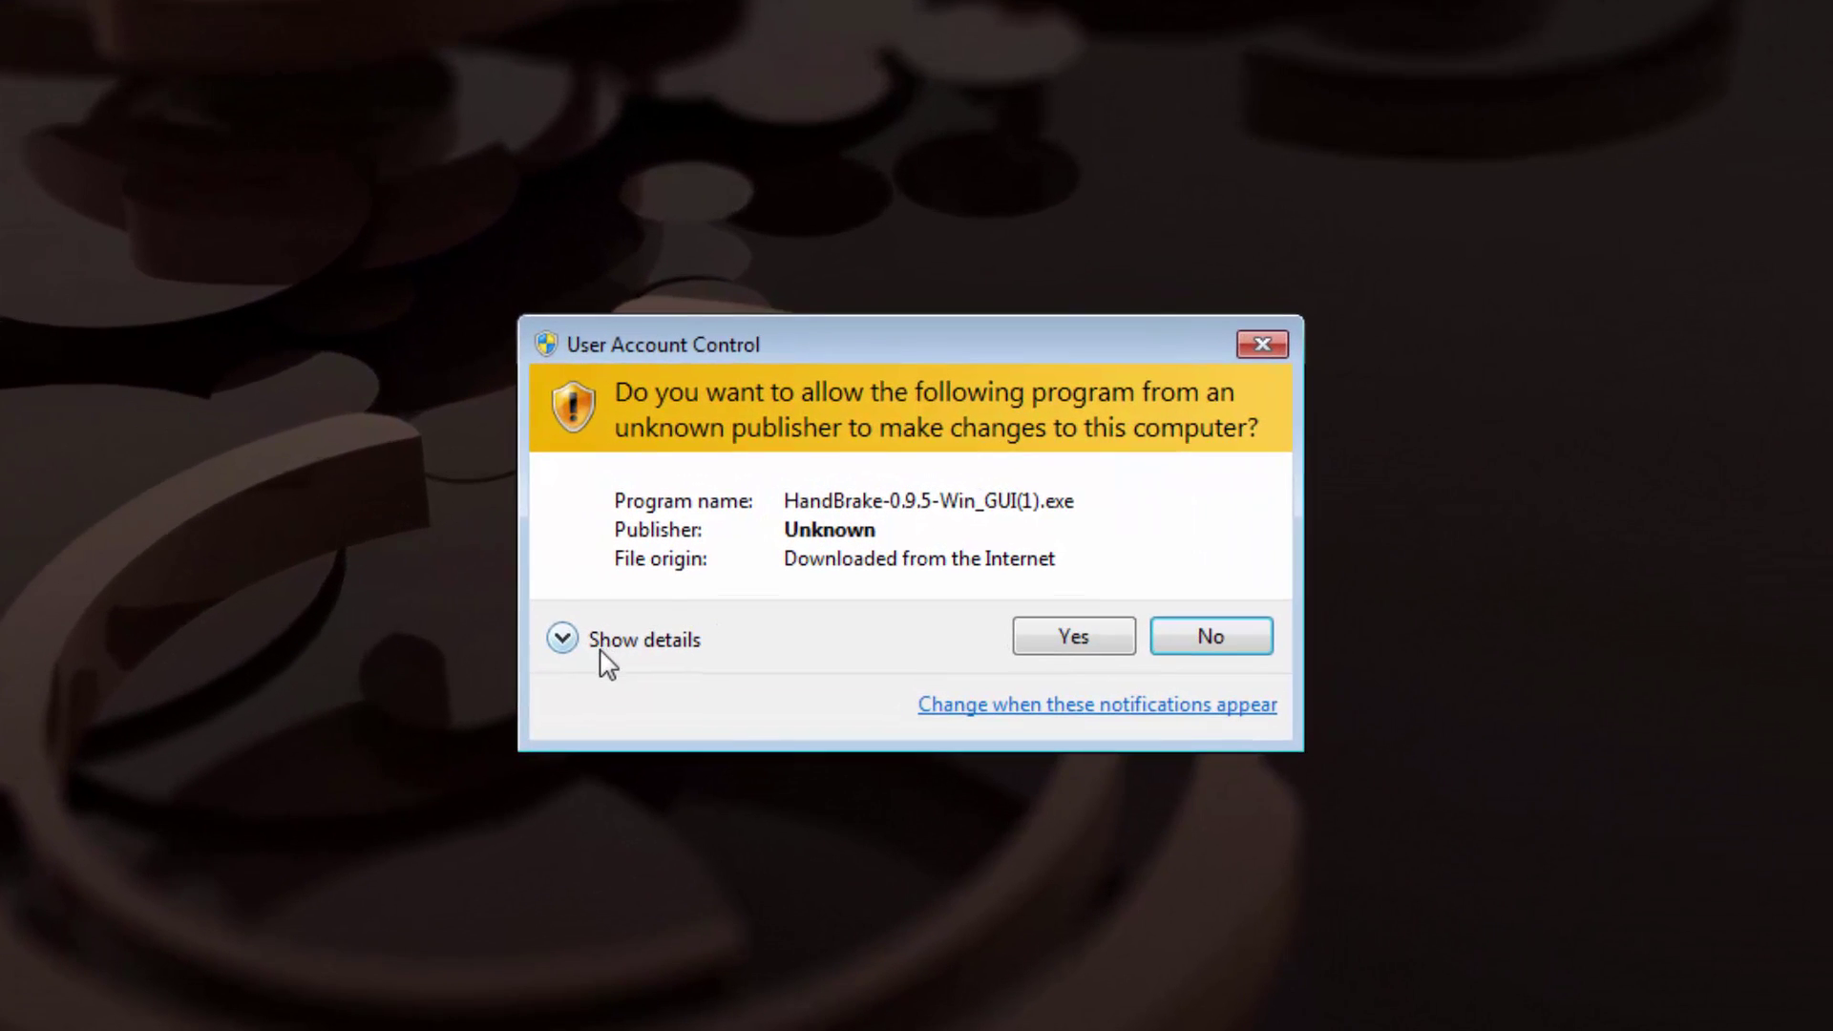
pyautogui.click(1064, 632)
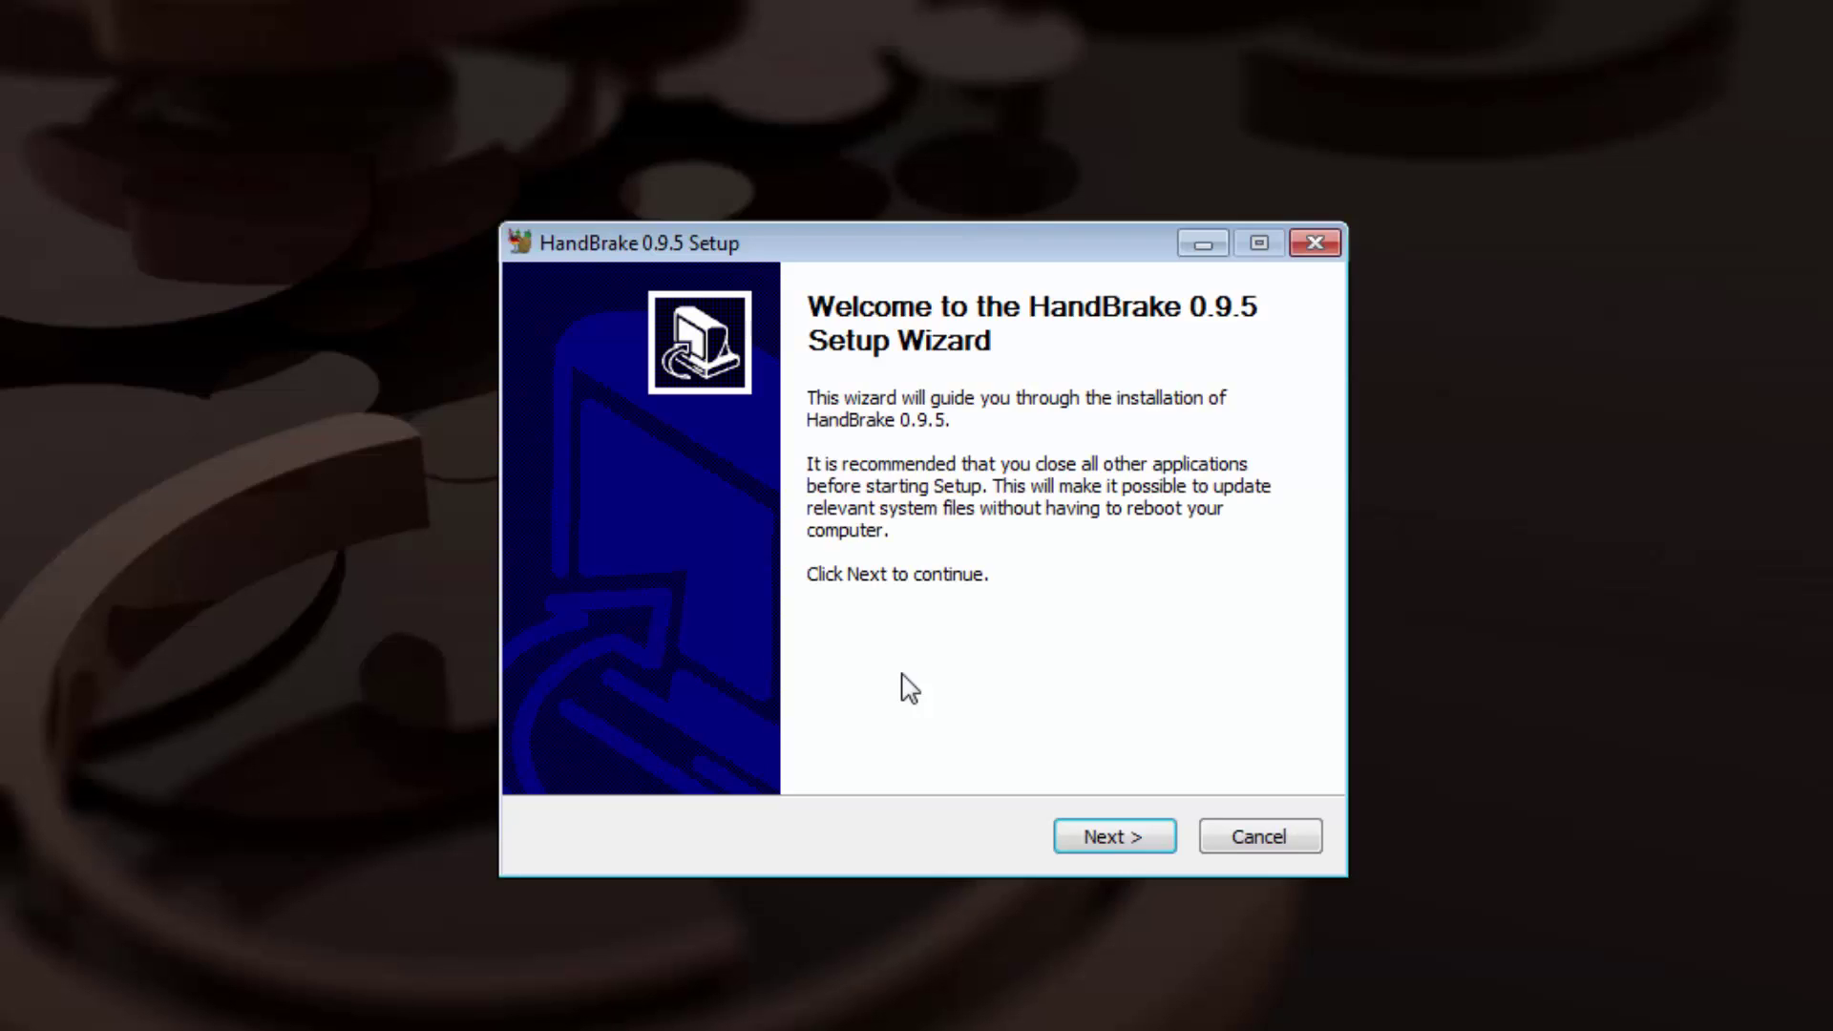
pyautogui.click(1127, 844)
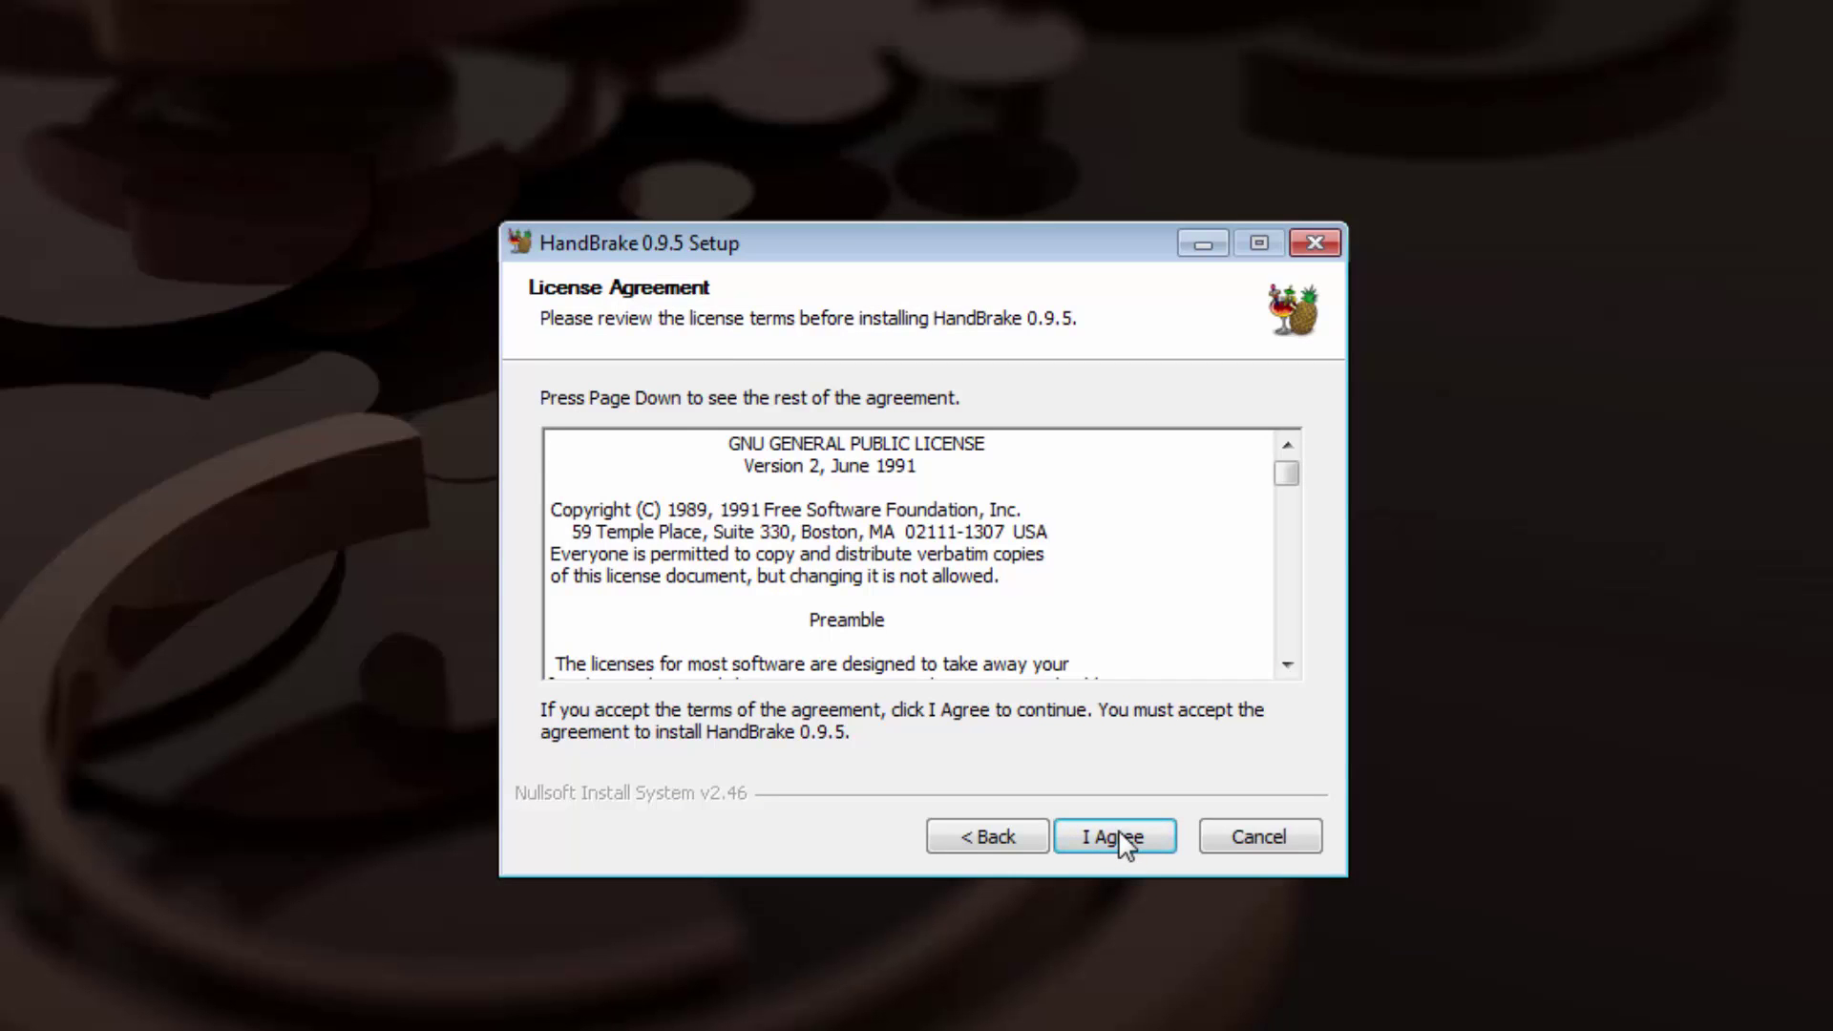
pyautogui.click(1122, 834)
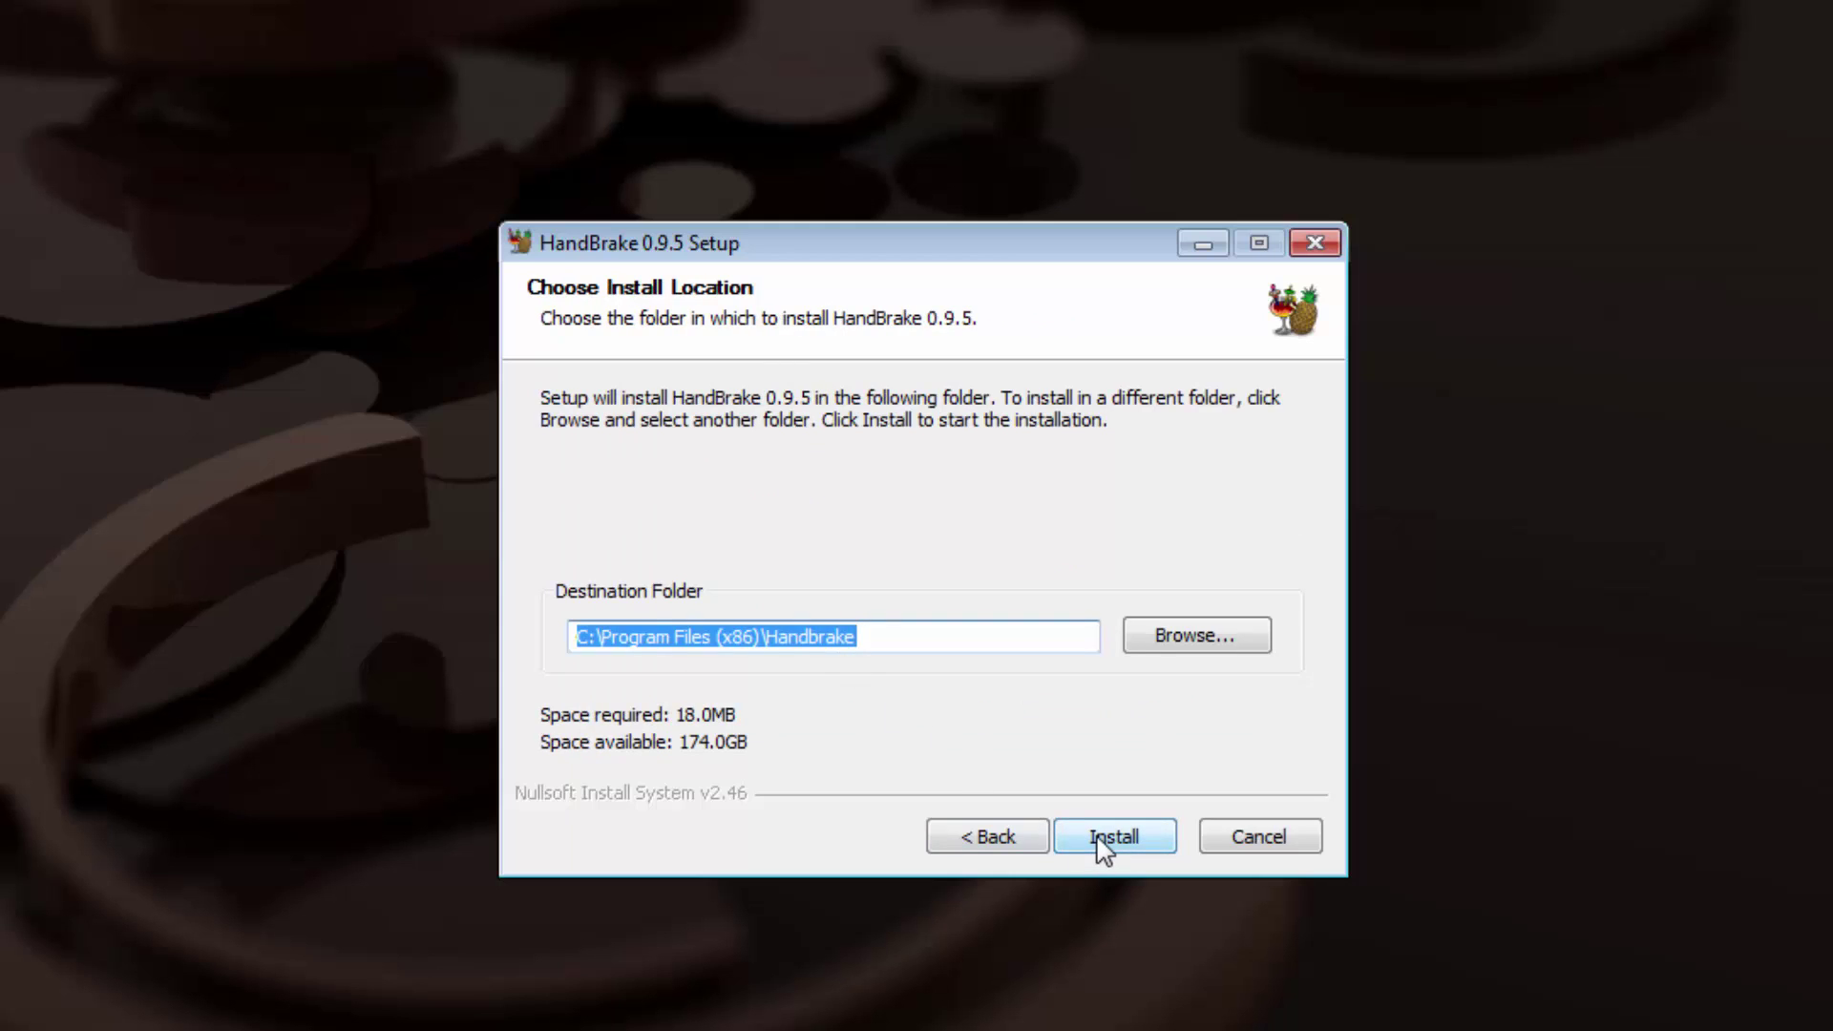
pyautogui.click(1099, 837)
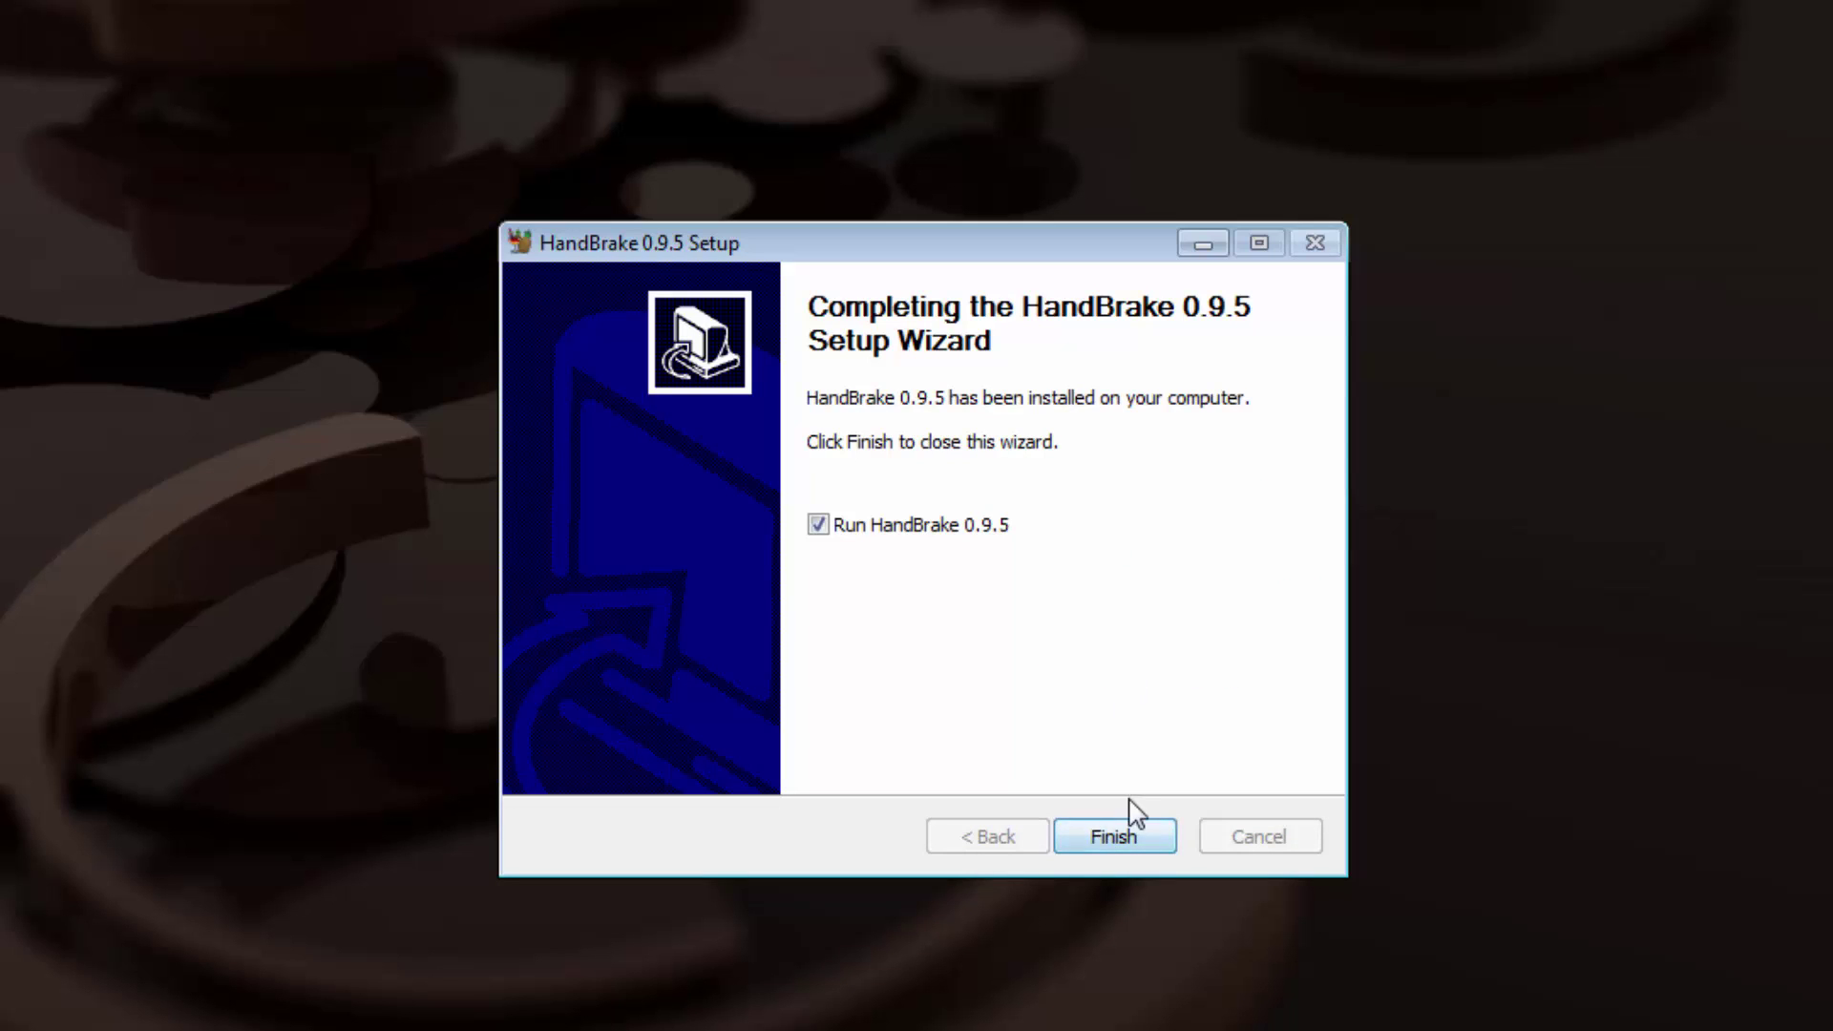
pyautogui.click(1115, 840)
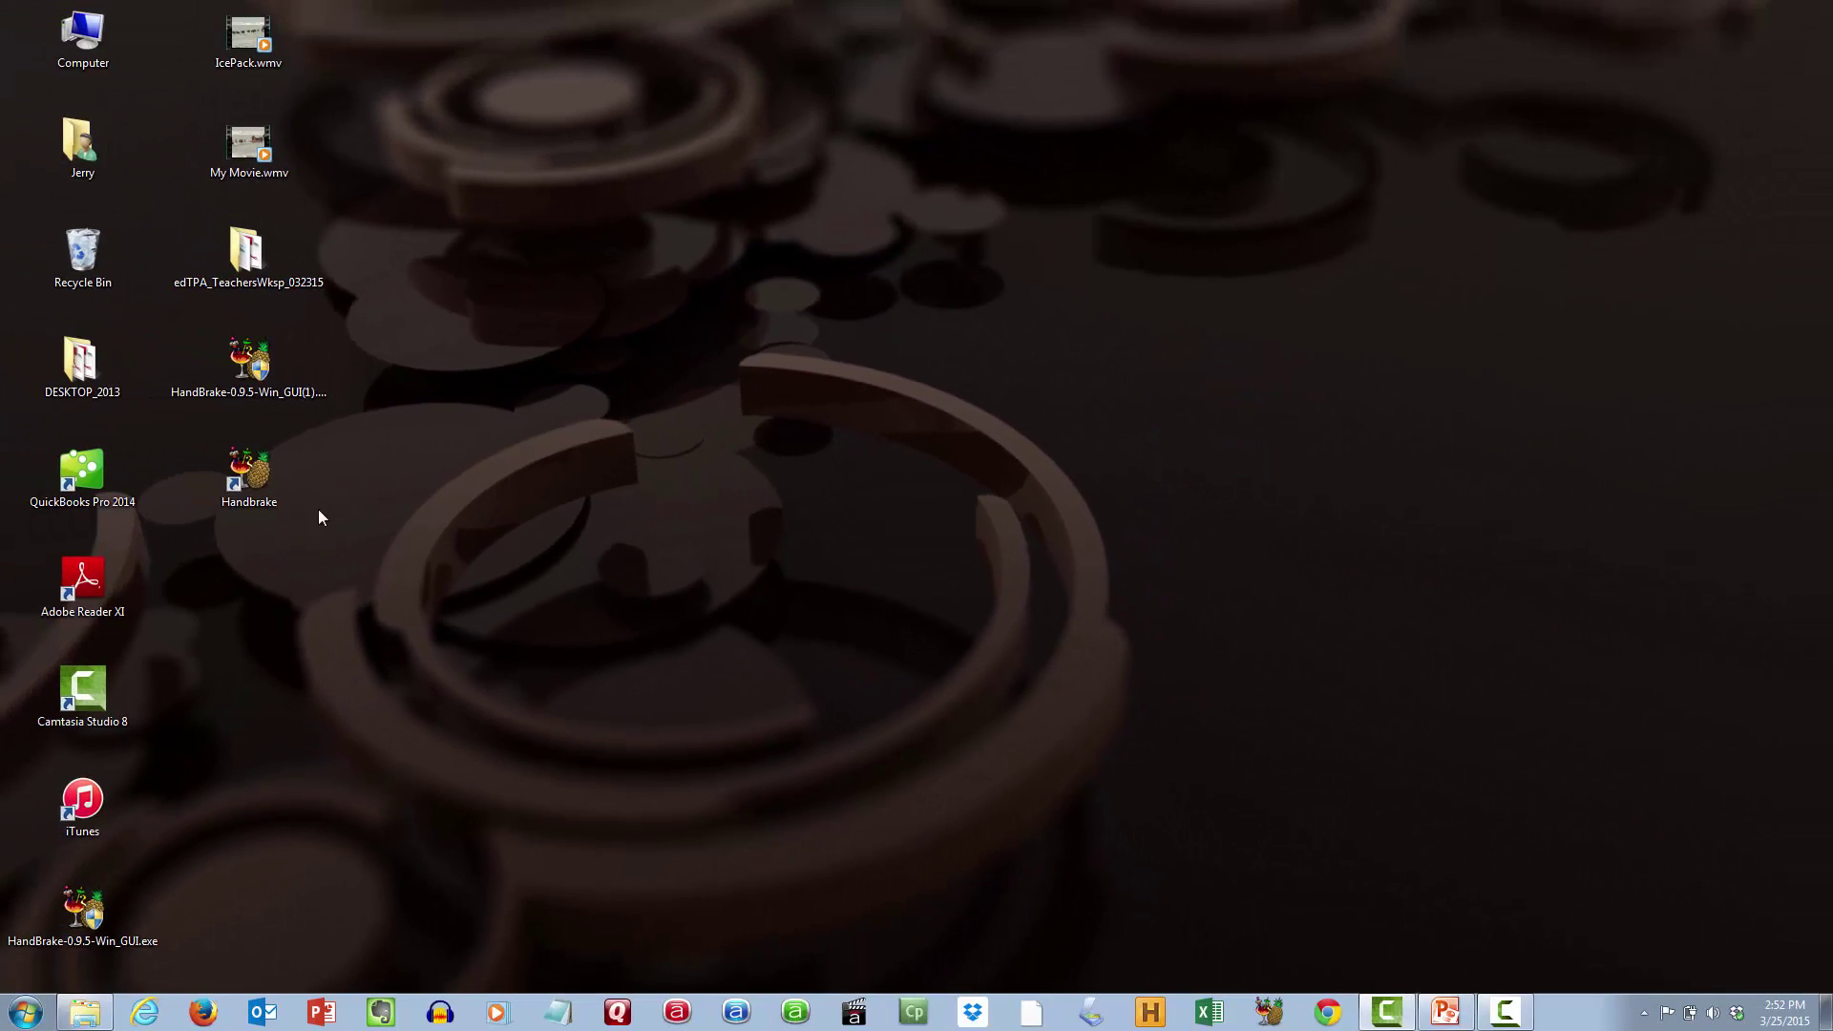
# - Launch HandBrake and load My Movie.wmv from the Desktop as the video file source
pyautogui.doubleClick(147, 483)
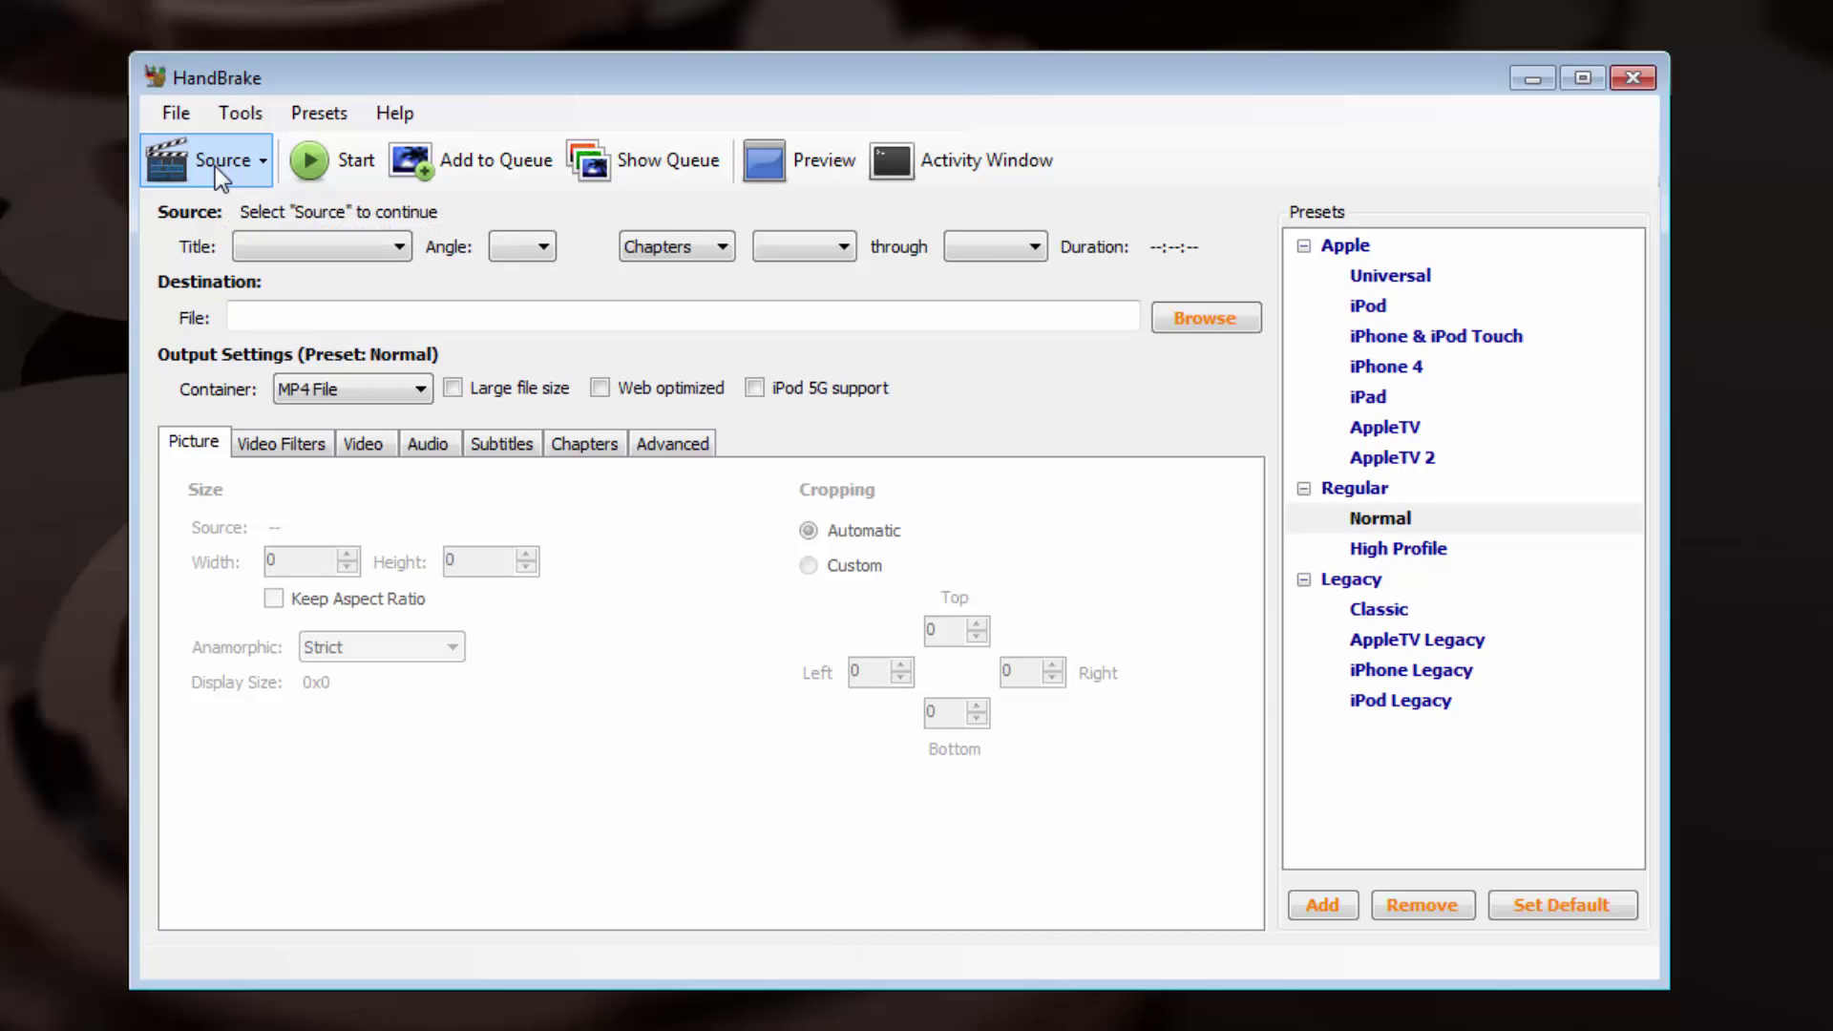
pyautogui.click(215, 166)
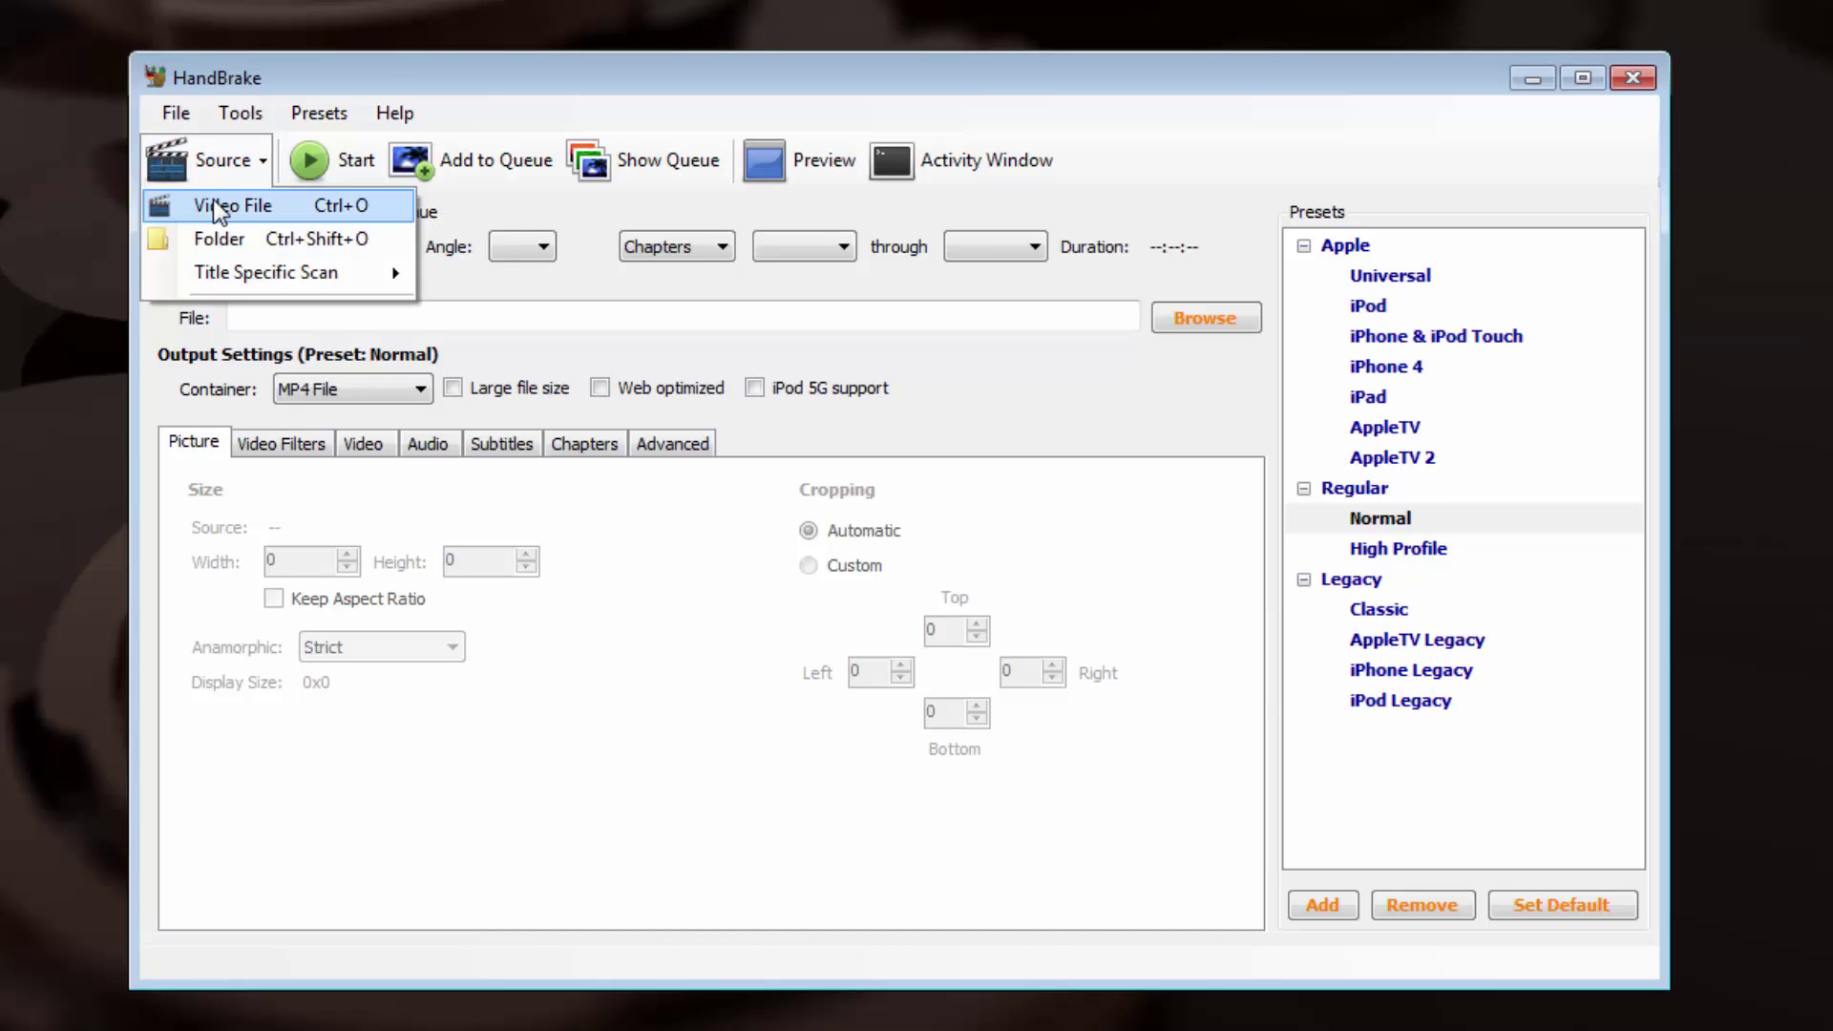
pyautogui.click(218, 209)
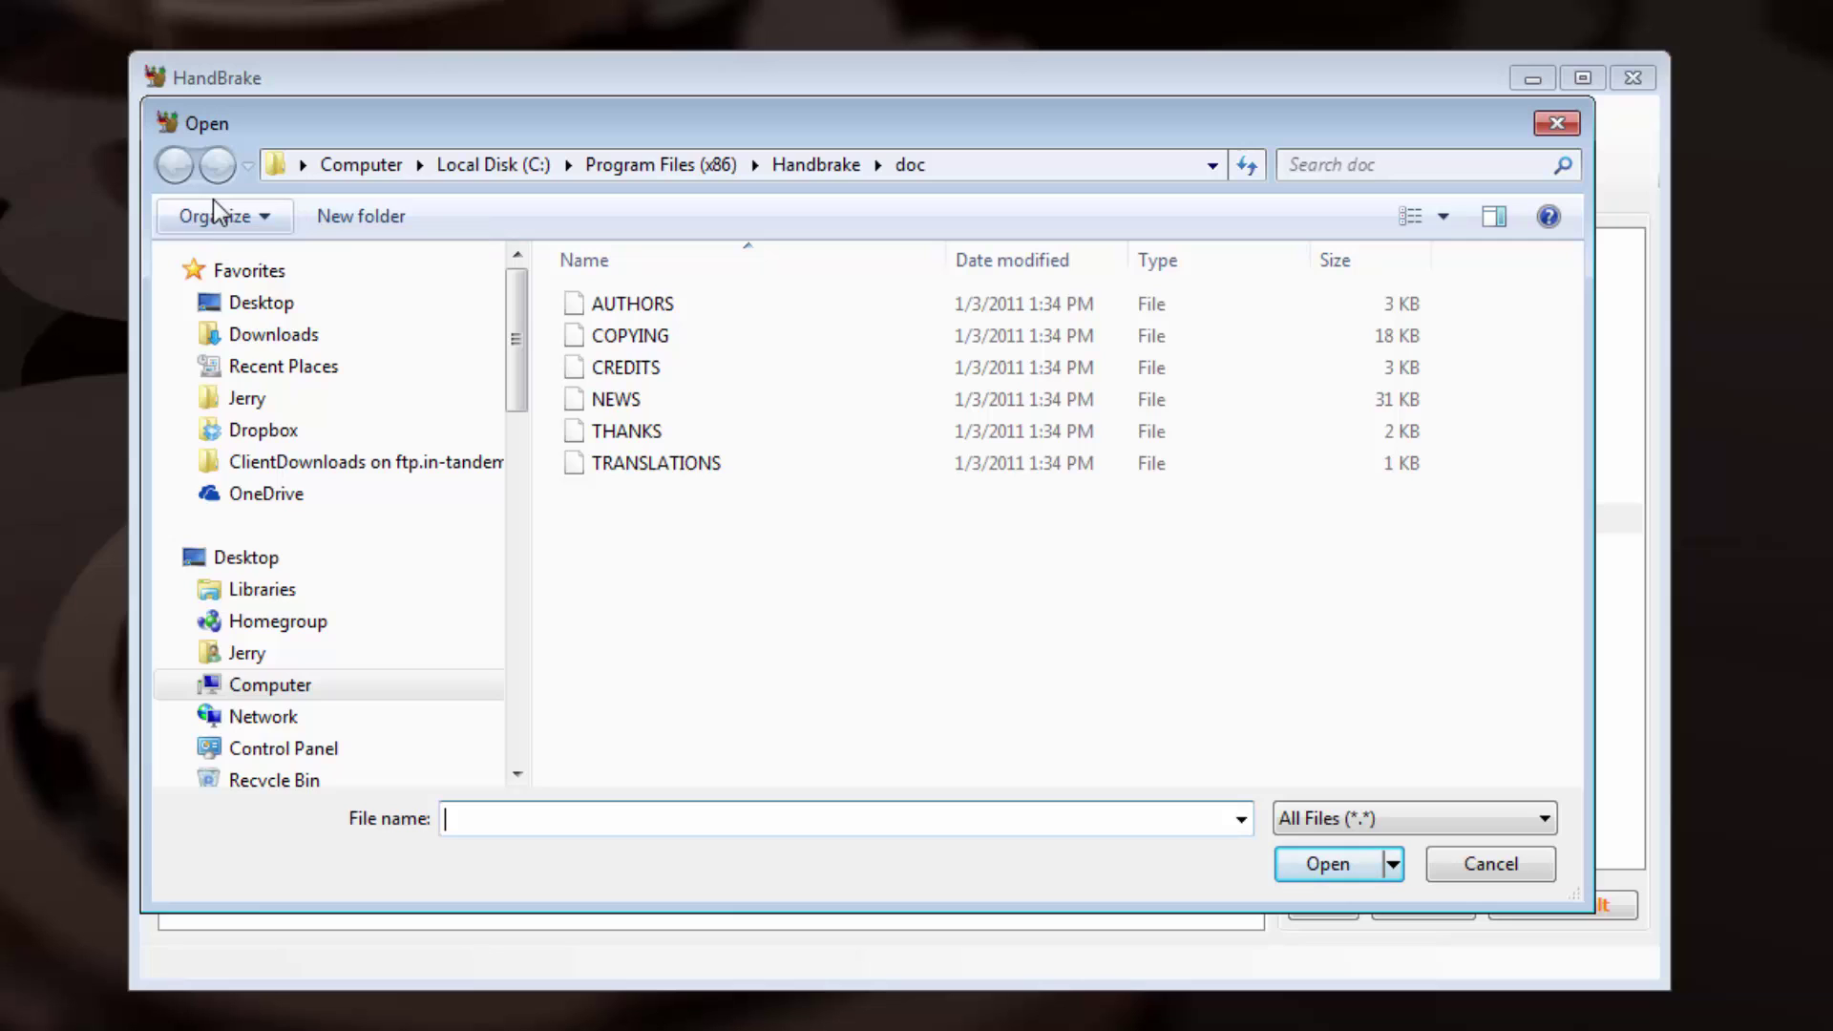
pyautogui.click(260, 308)
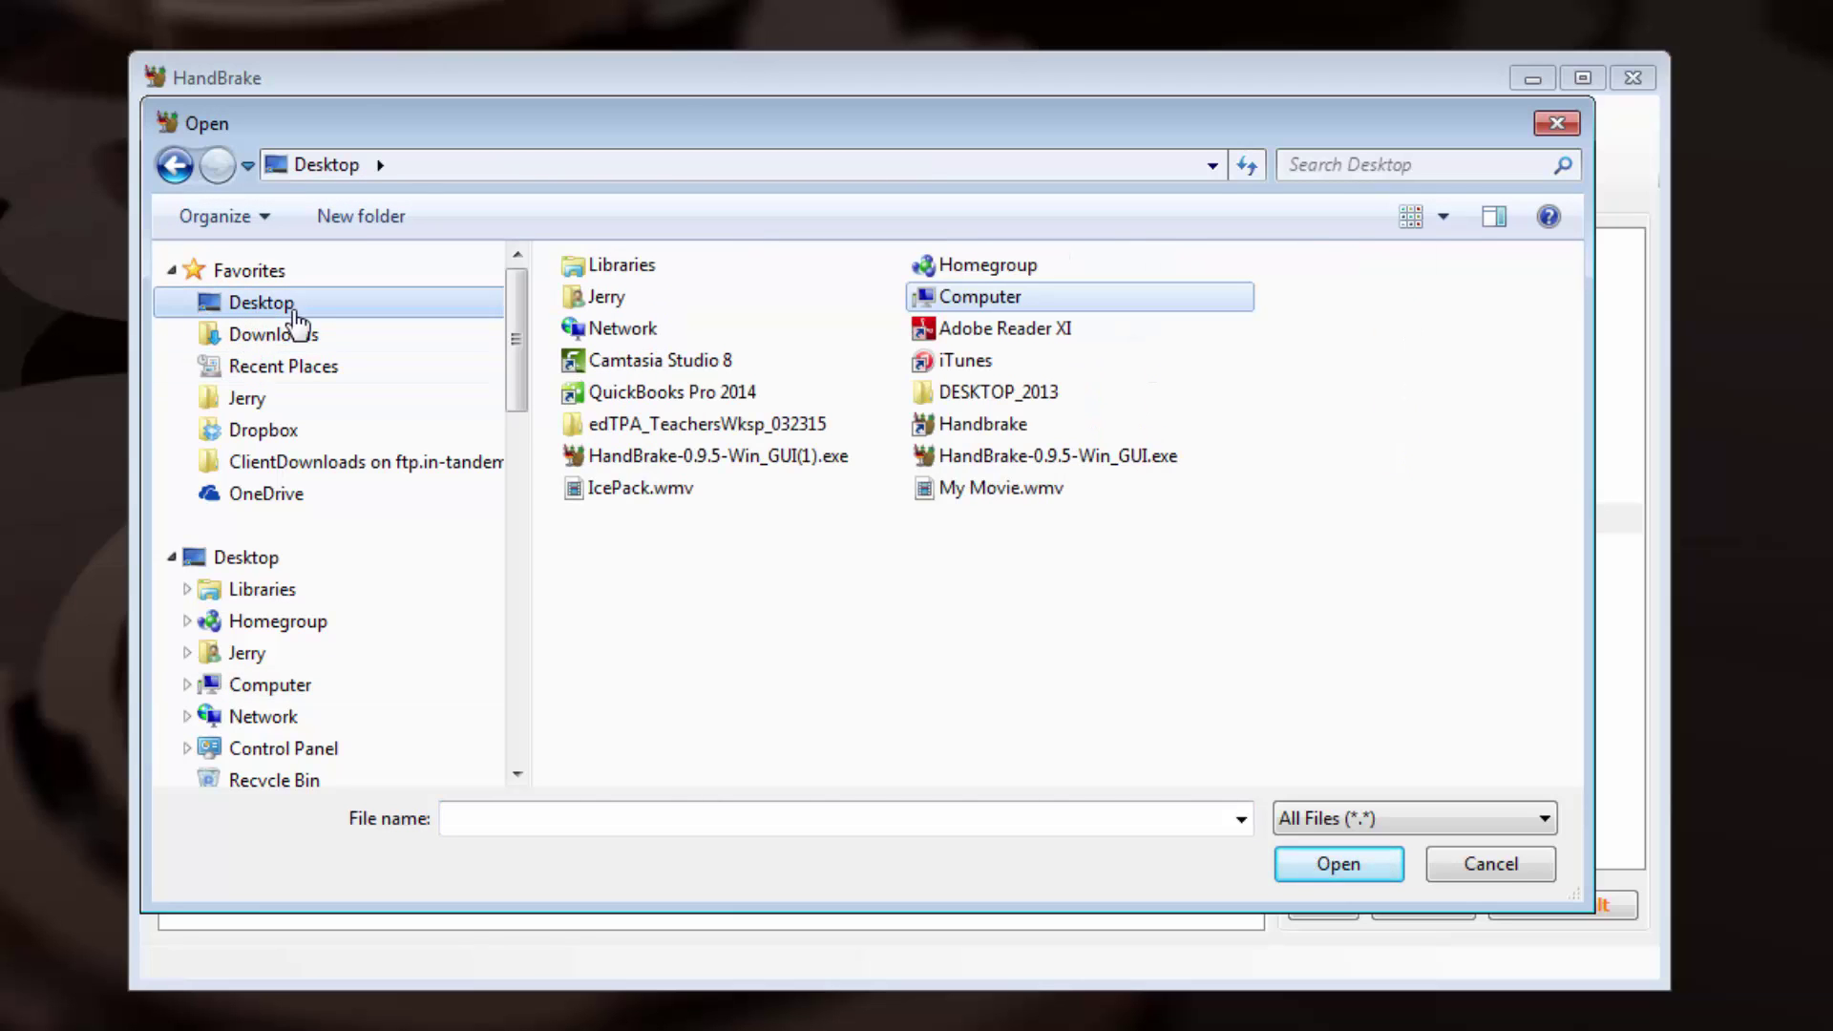
pyautogui.click(925, 487)
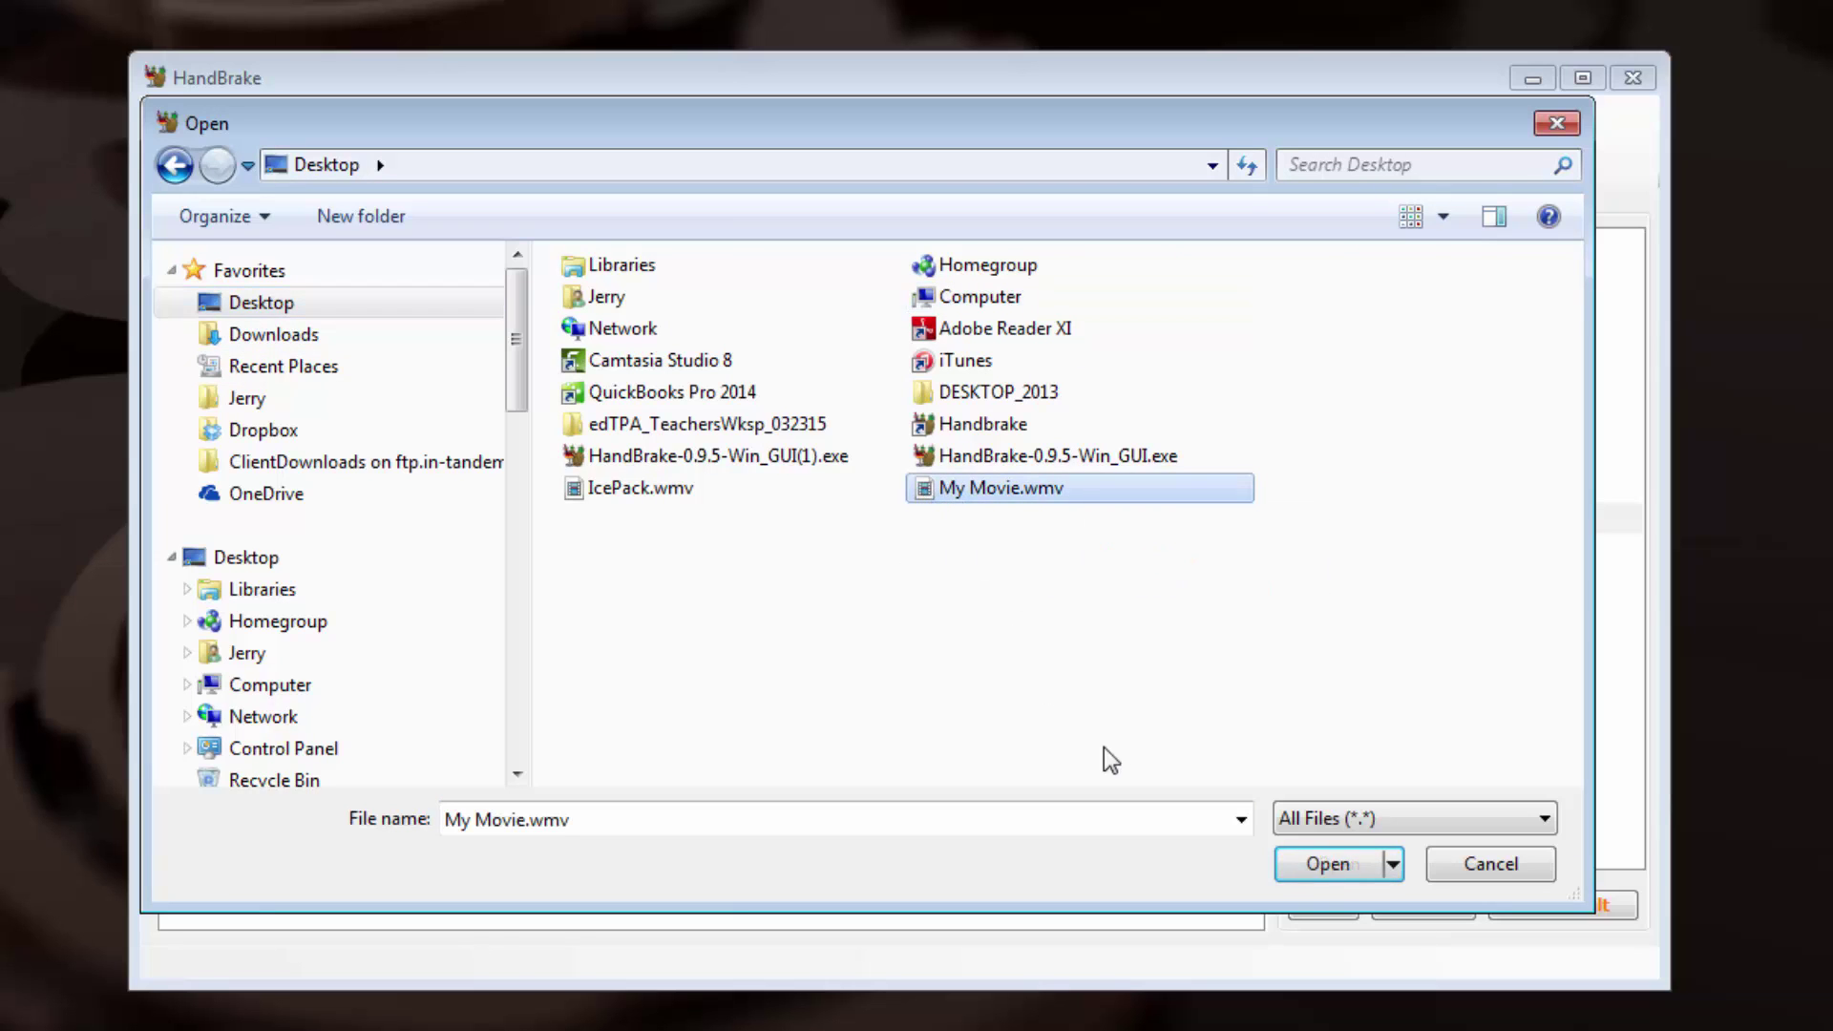
pyautogui.click(1318, 867)
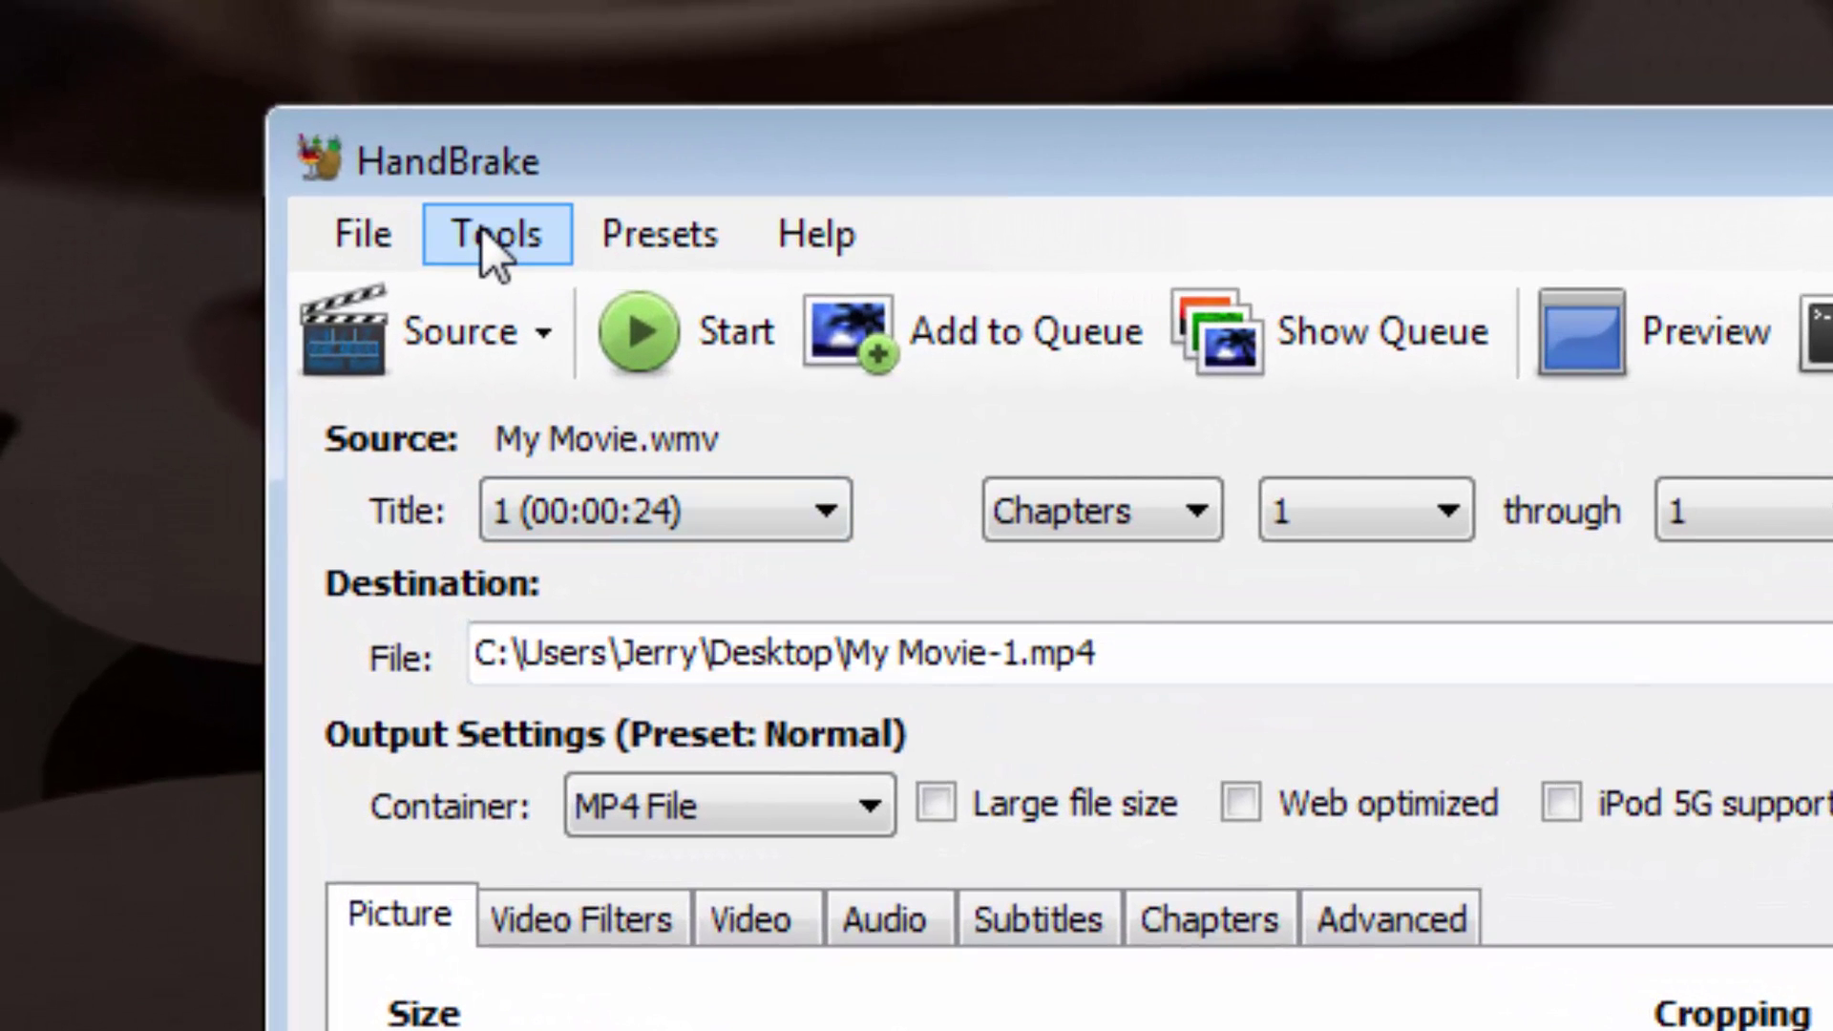
# - Open the Tools menu to reach the program options
pyautogui.click(479, 225)
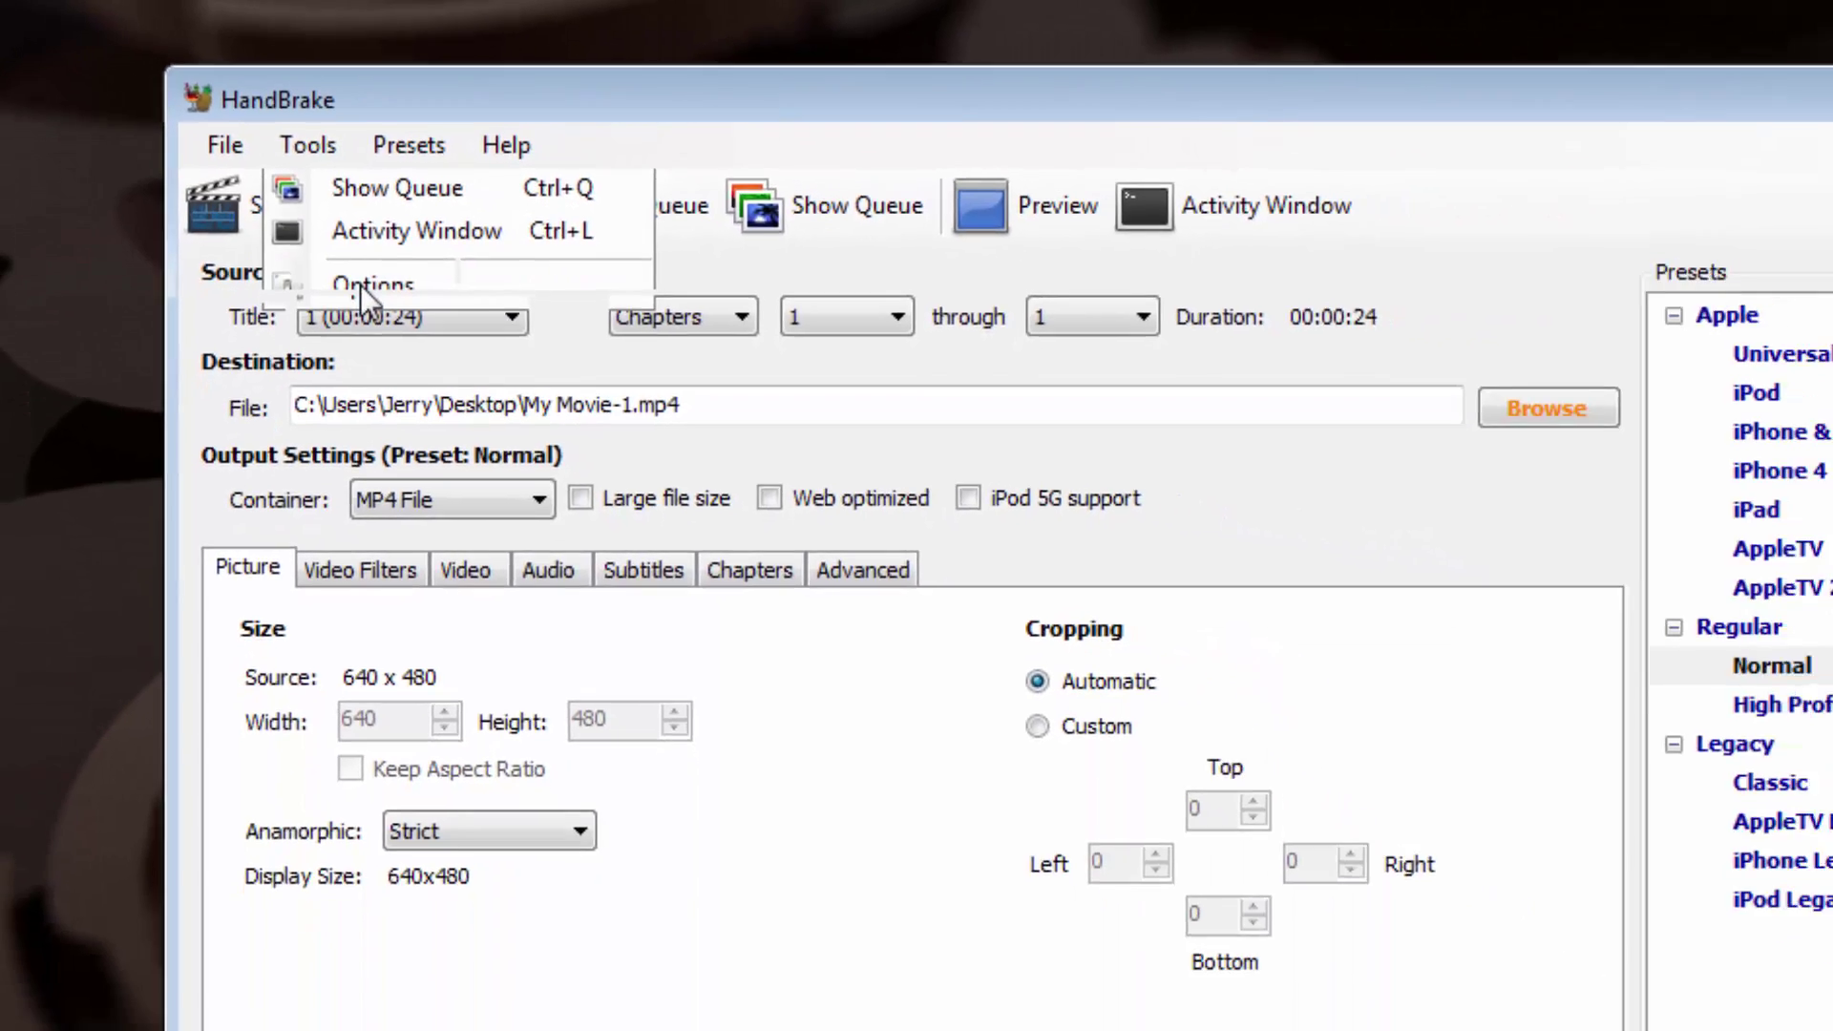
# - Open Options, review the General tab's Desktop output path, and close it unchanged
pyautogui.click(515, 404)
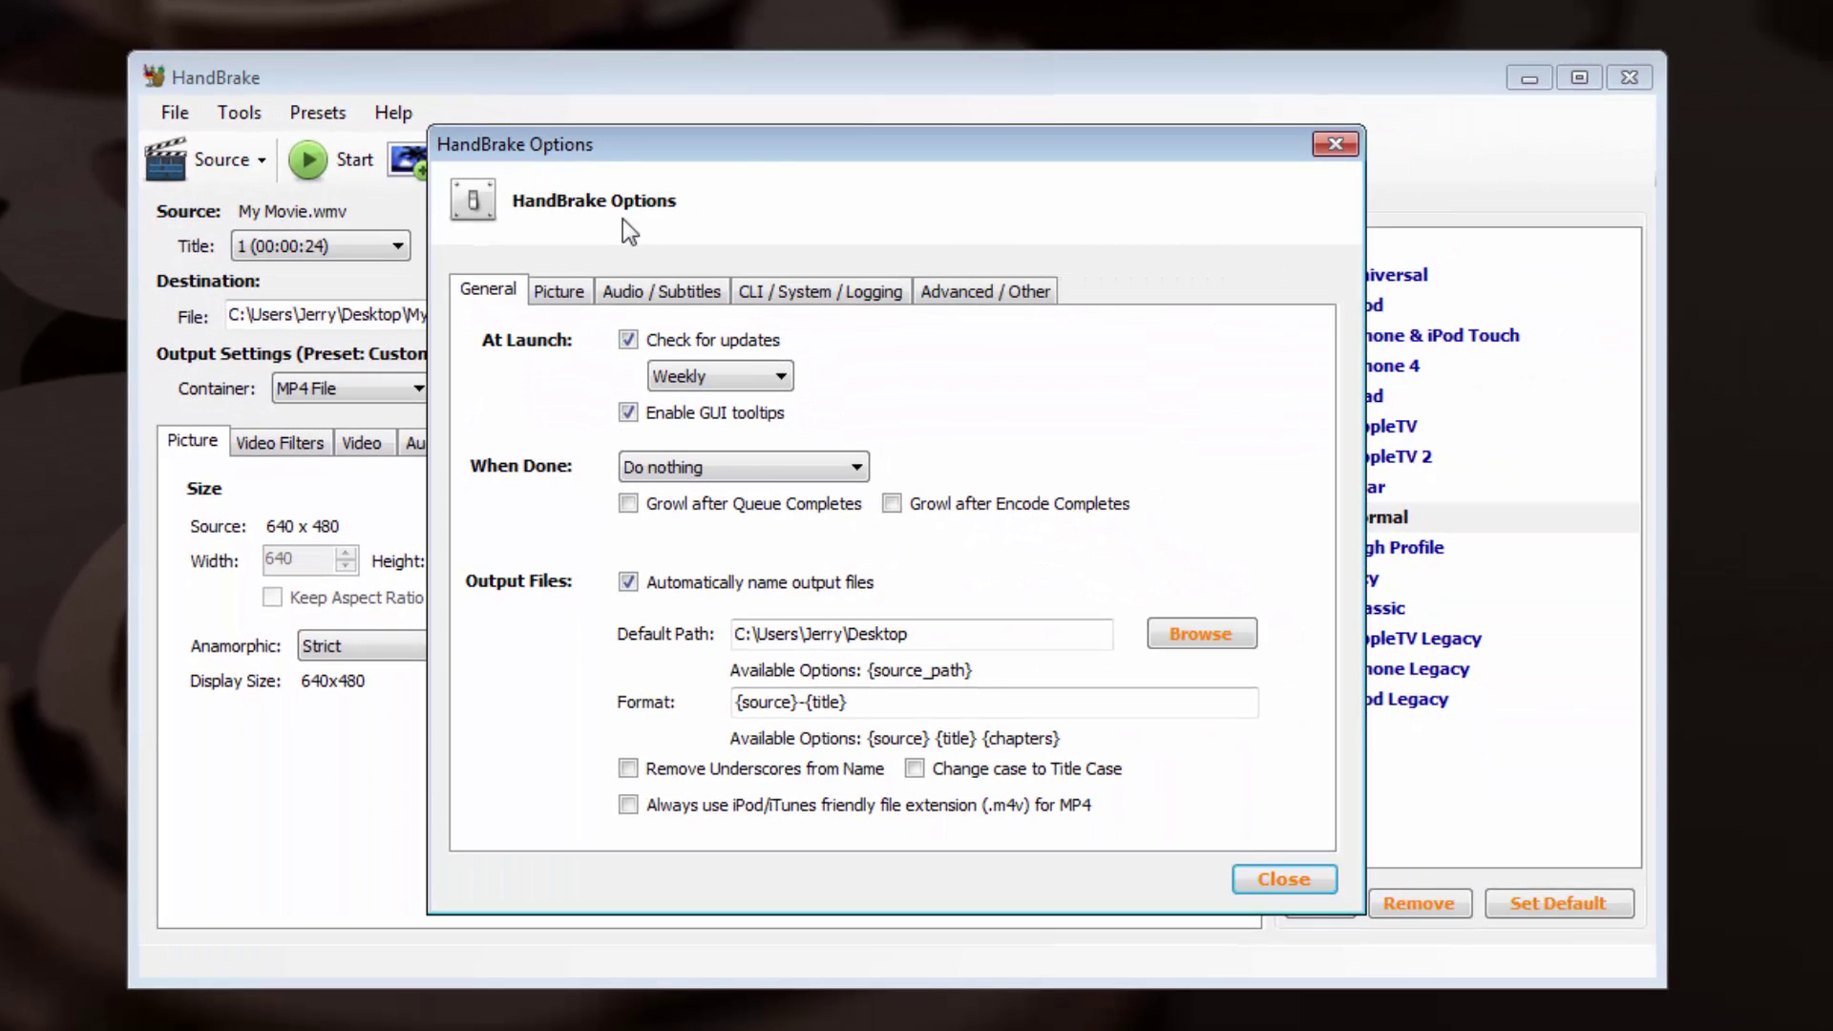
pyautogui.moveTo(789, 147); pyautogui.dragTo(749, 145)
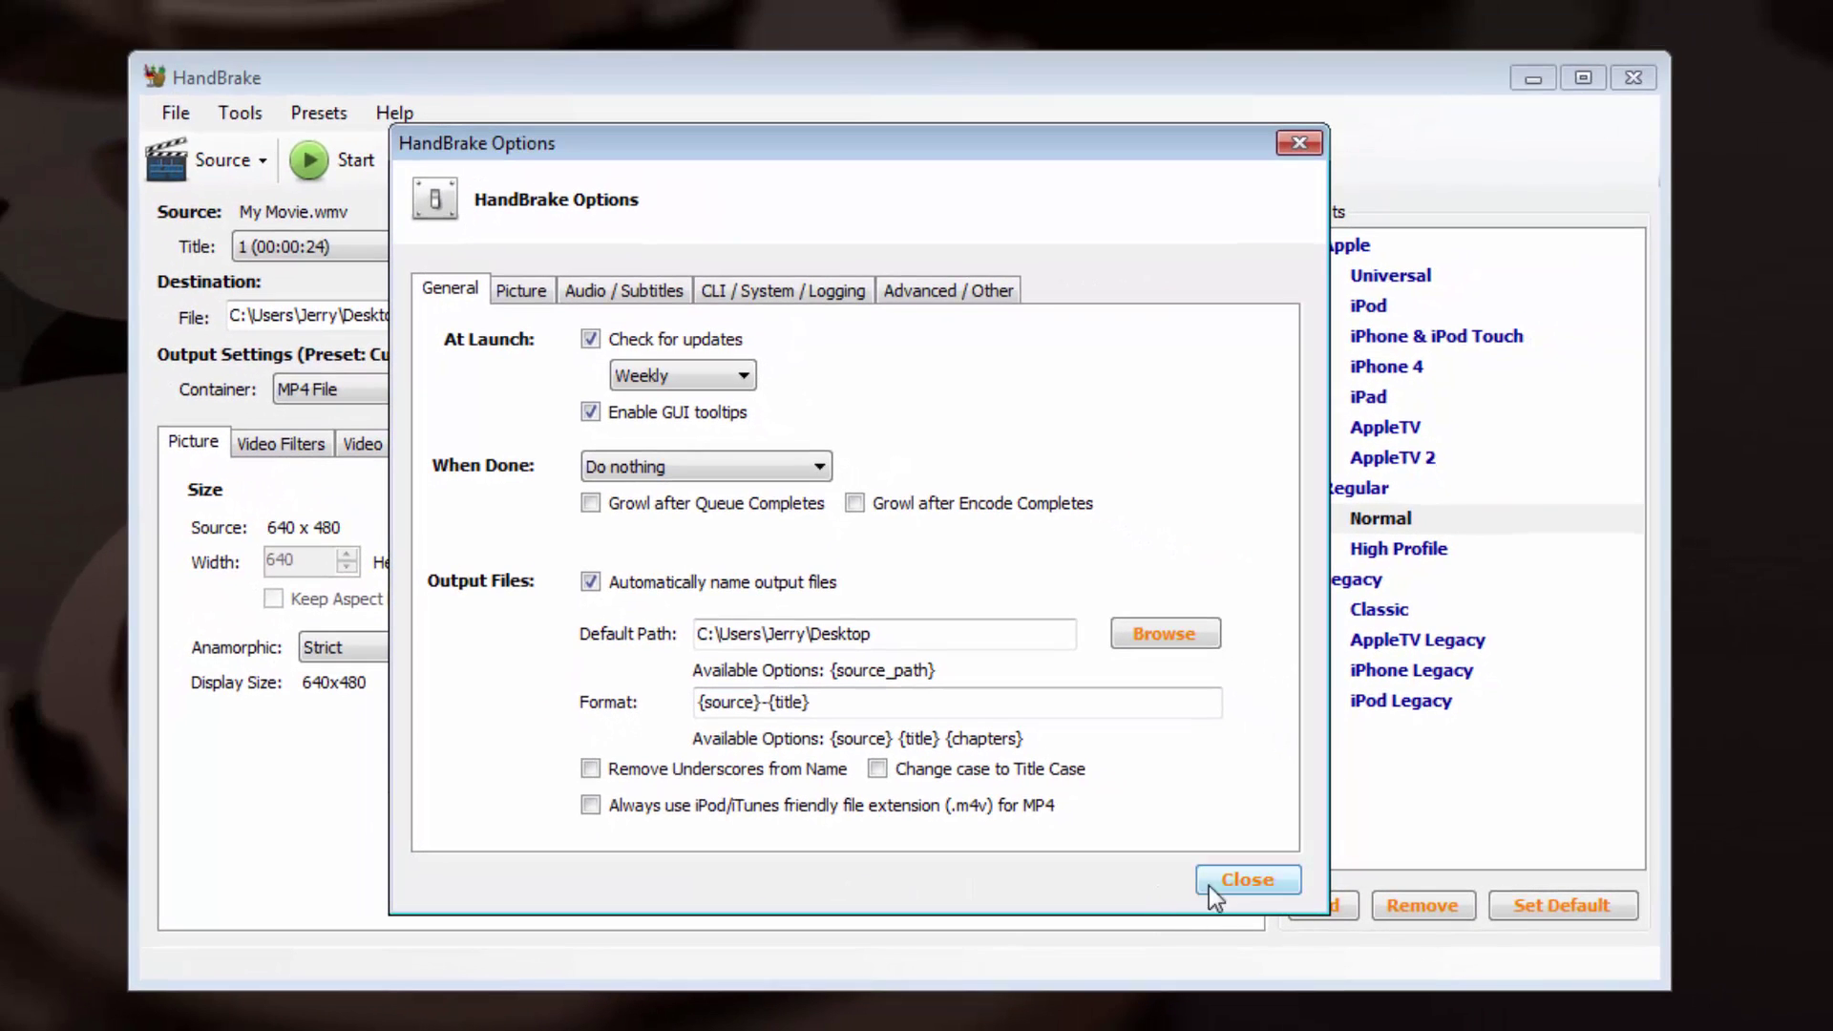
pyautogui.click(1224, 880)
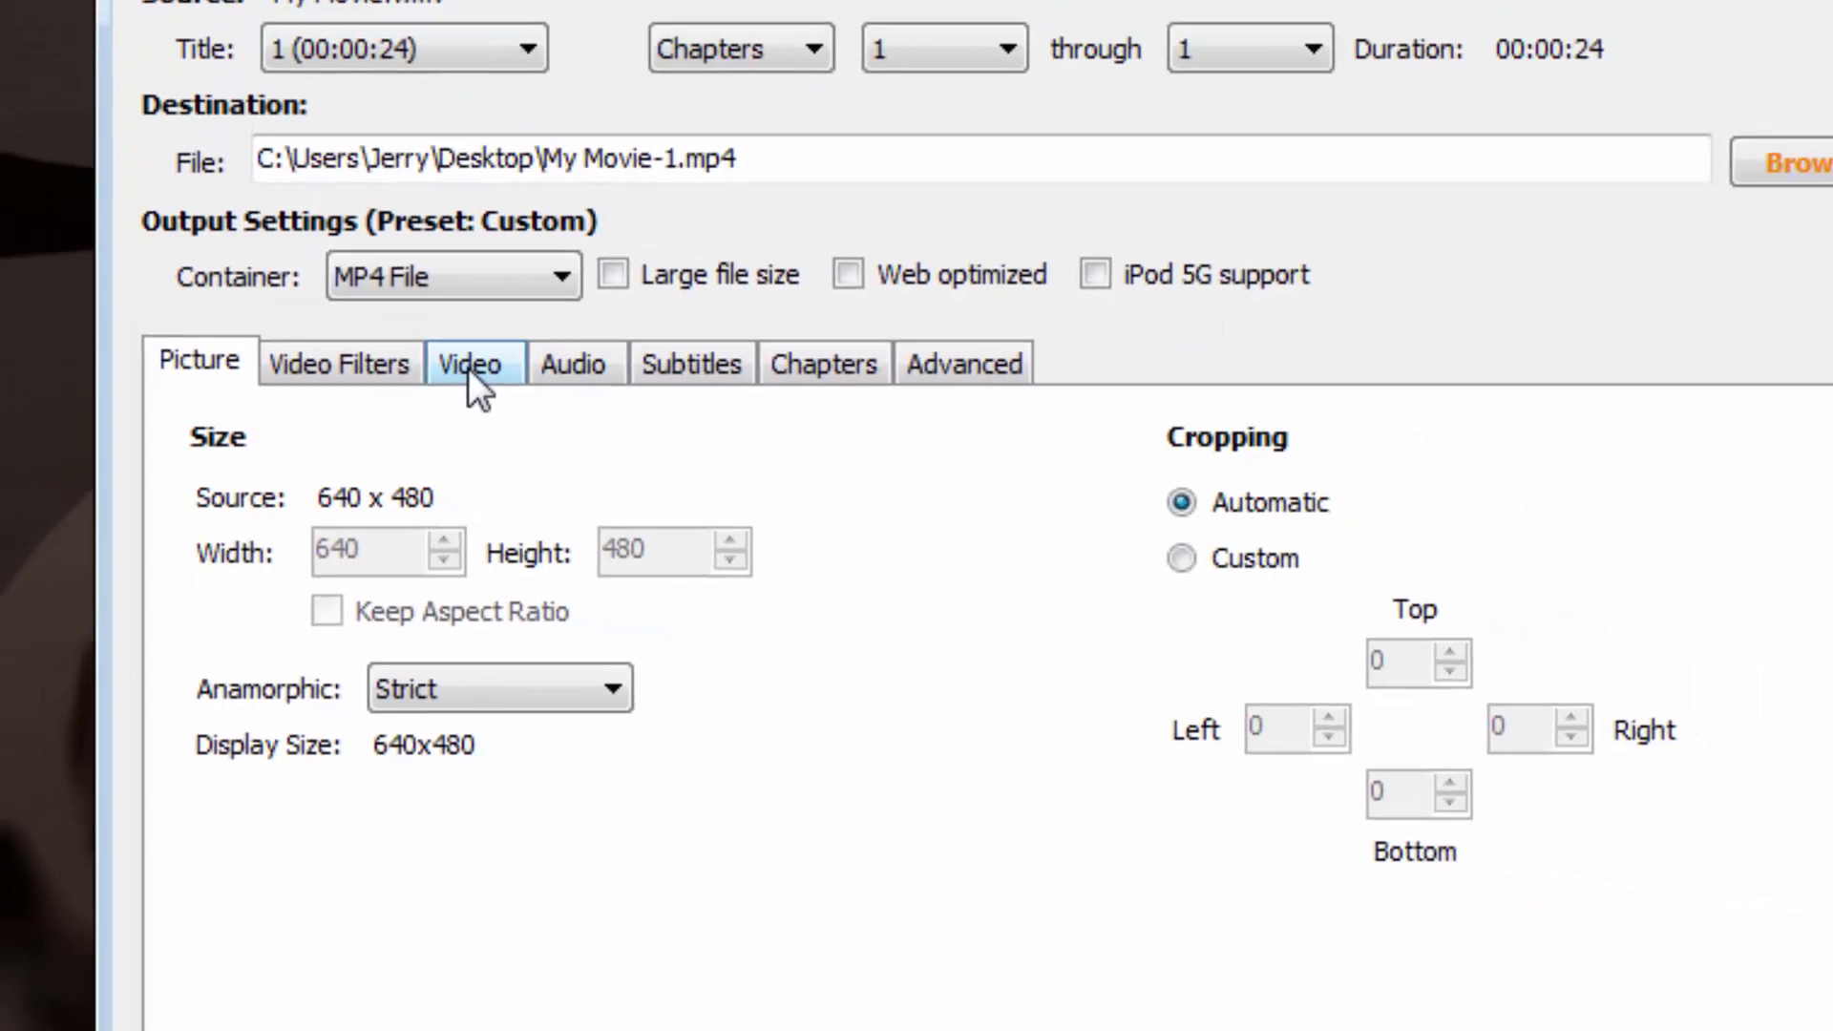
# - On the Video tab, choose Target Size (MB) instead of Constant Quality
pyautogui.click(559, 315)
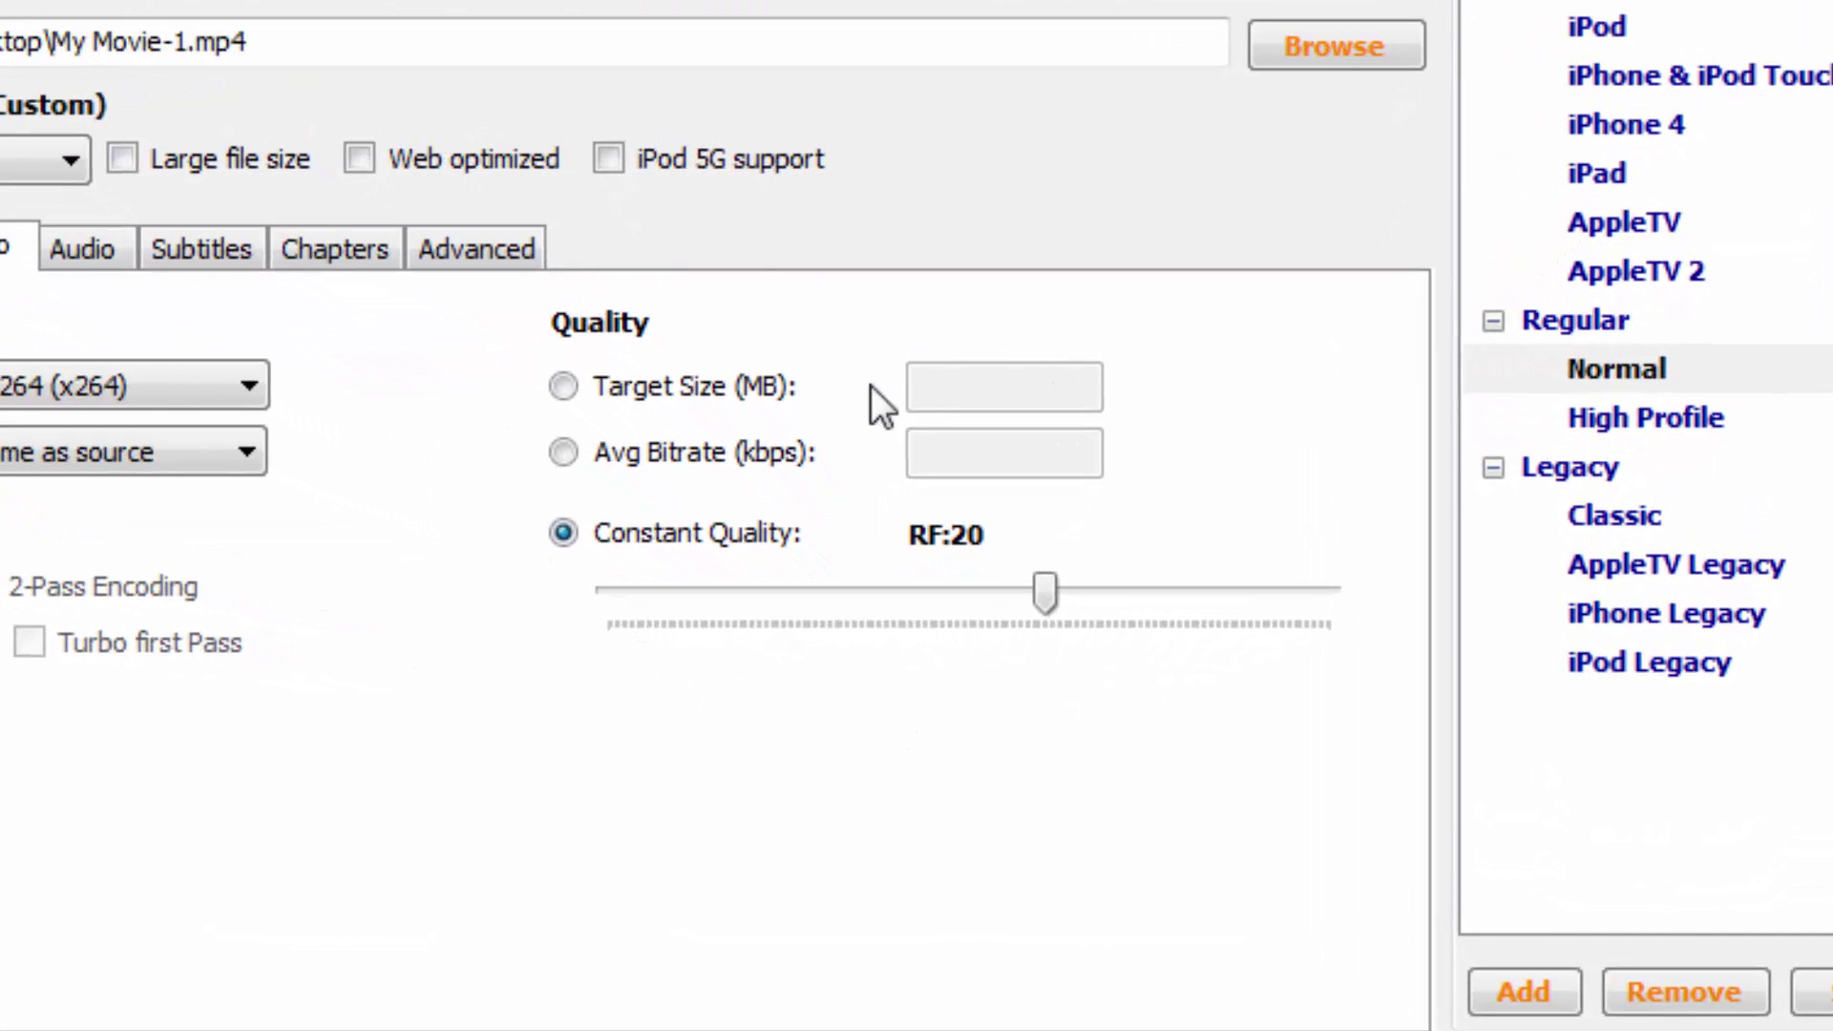
pyautogui.click(563, 387)
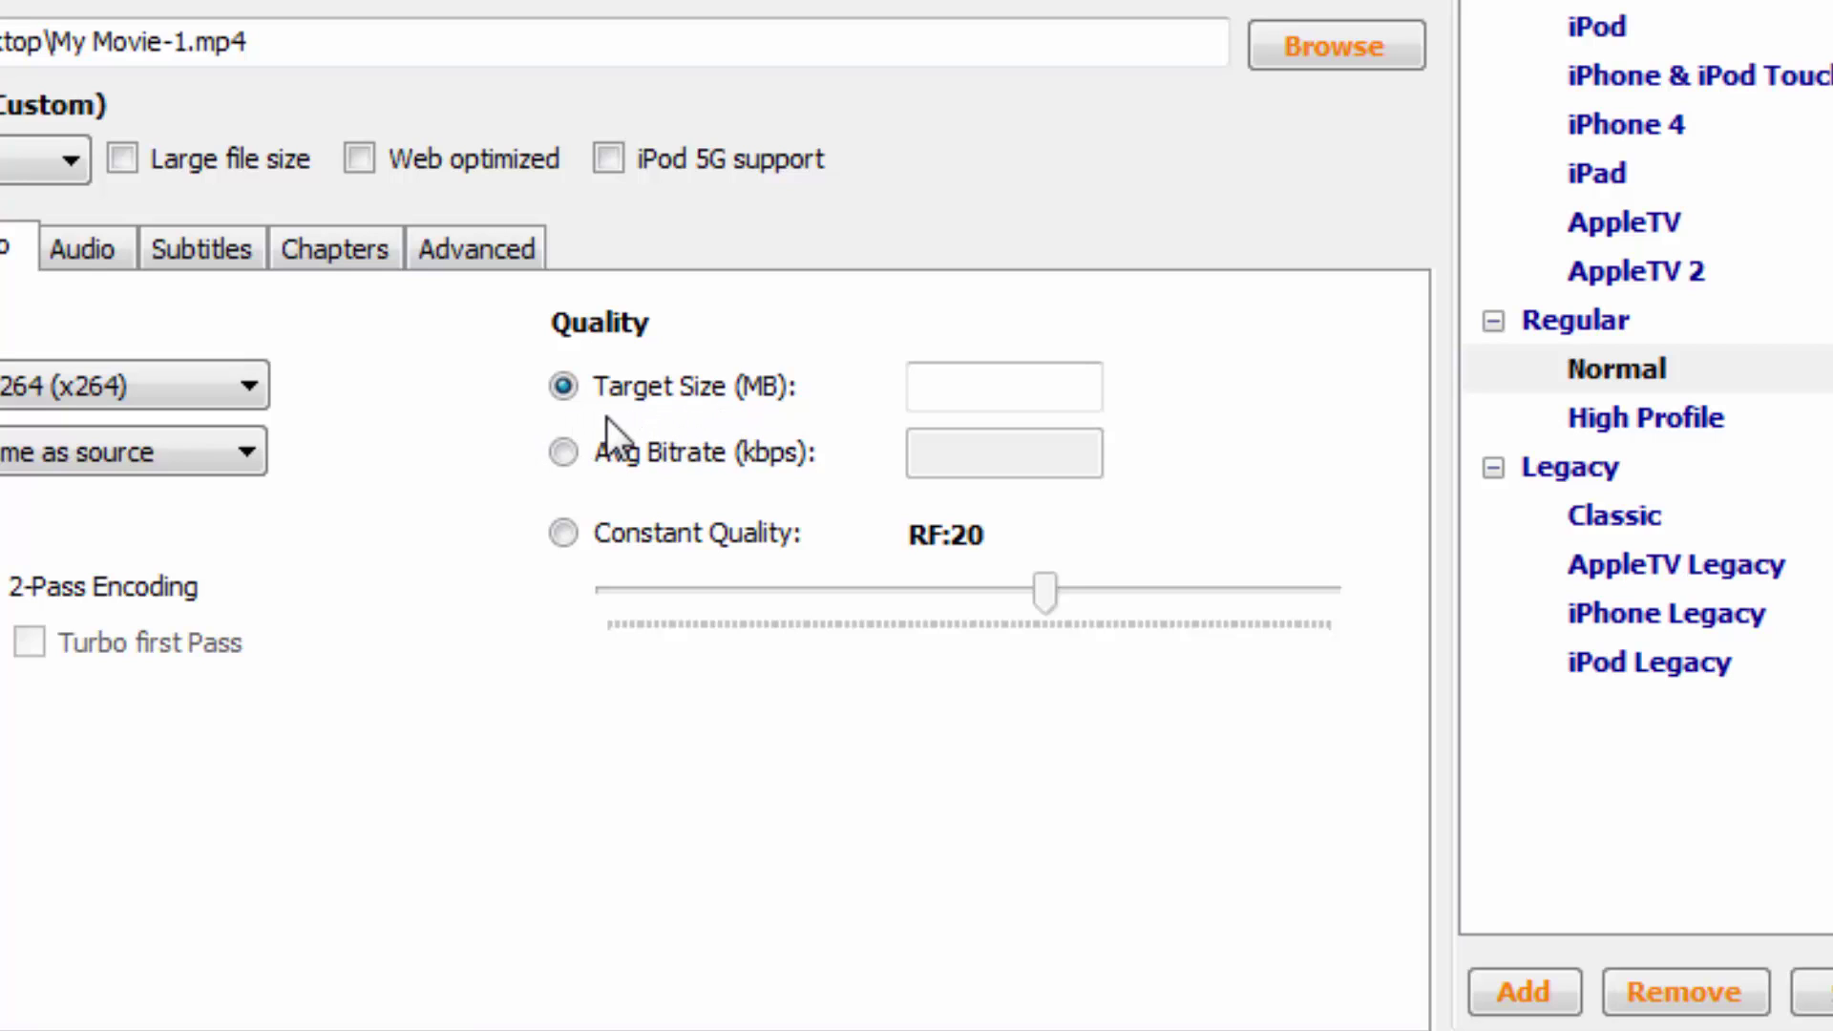
# - Enter 80 in the Target Size (MB) box
pyautogui.click(949, 381)
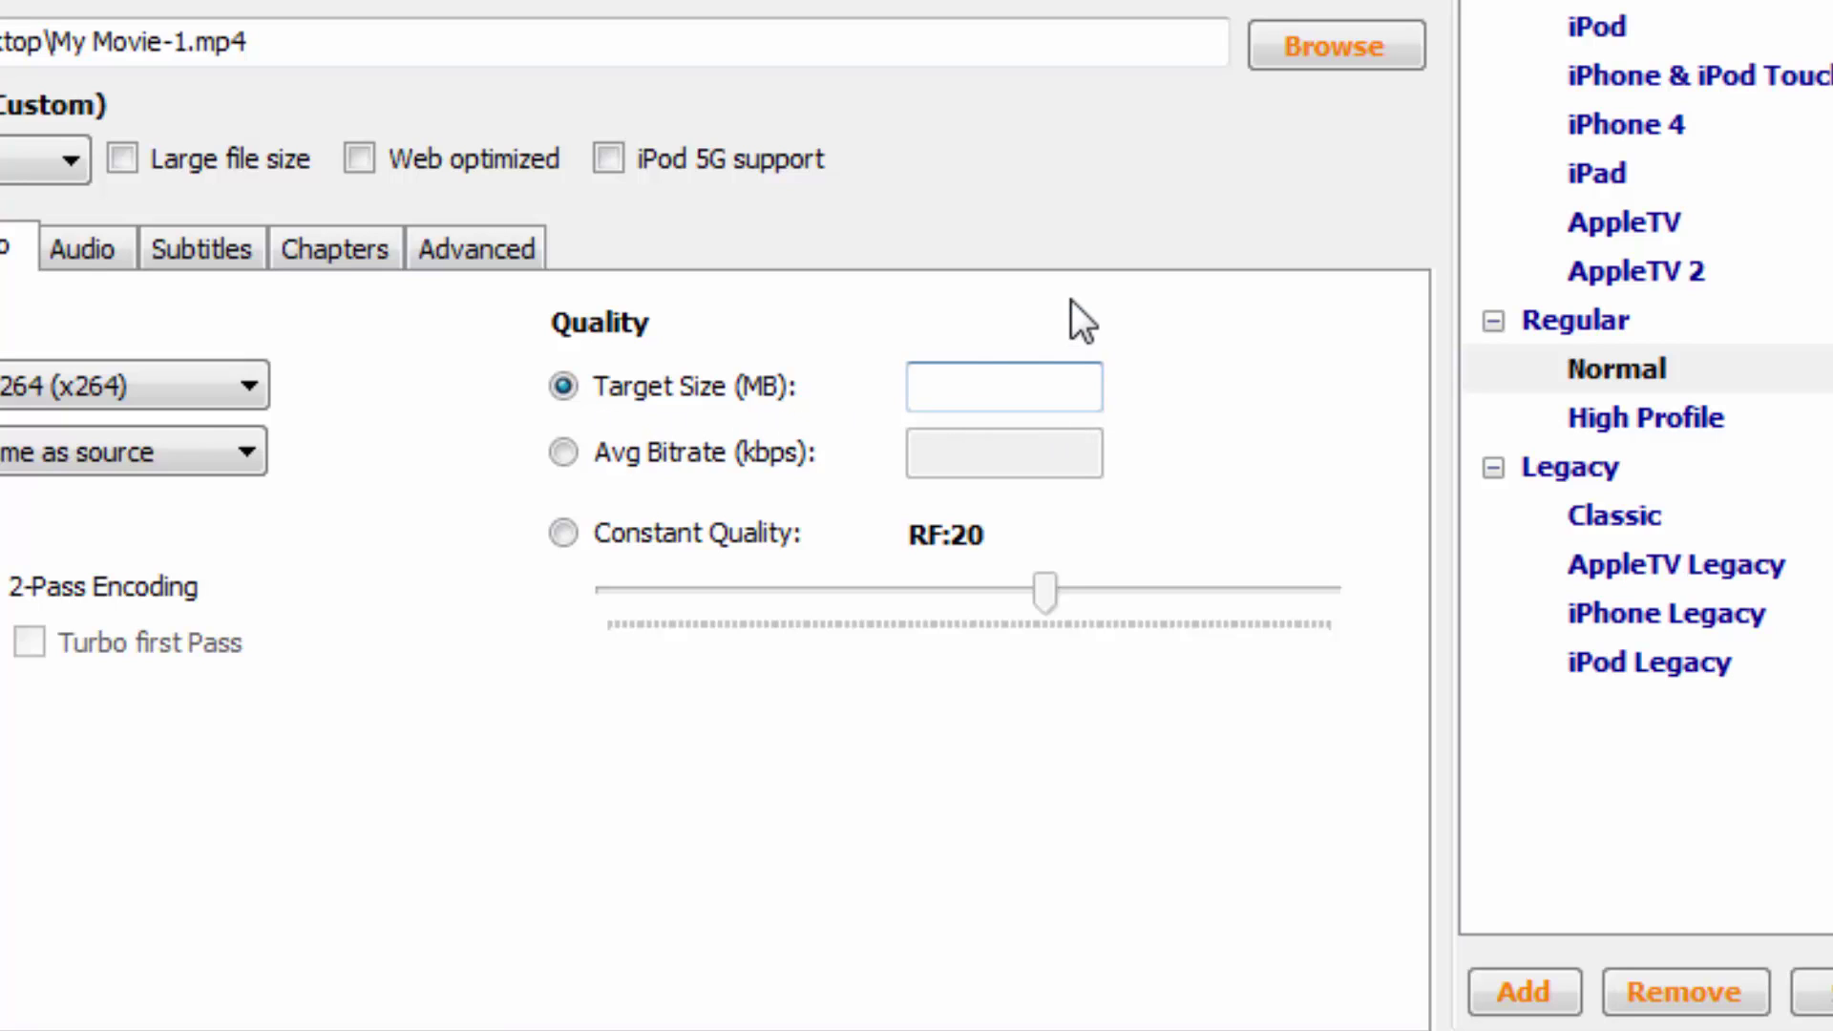
pyautogui.write('80')
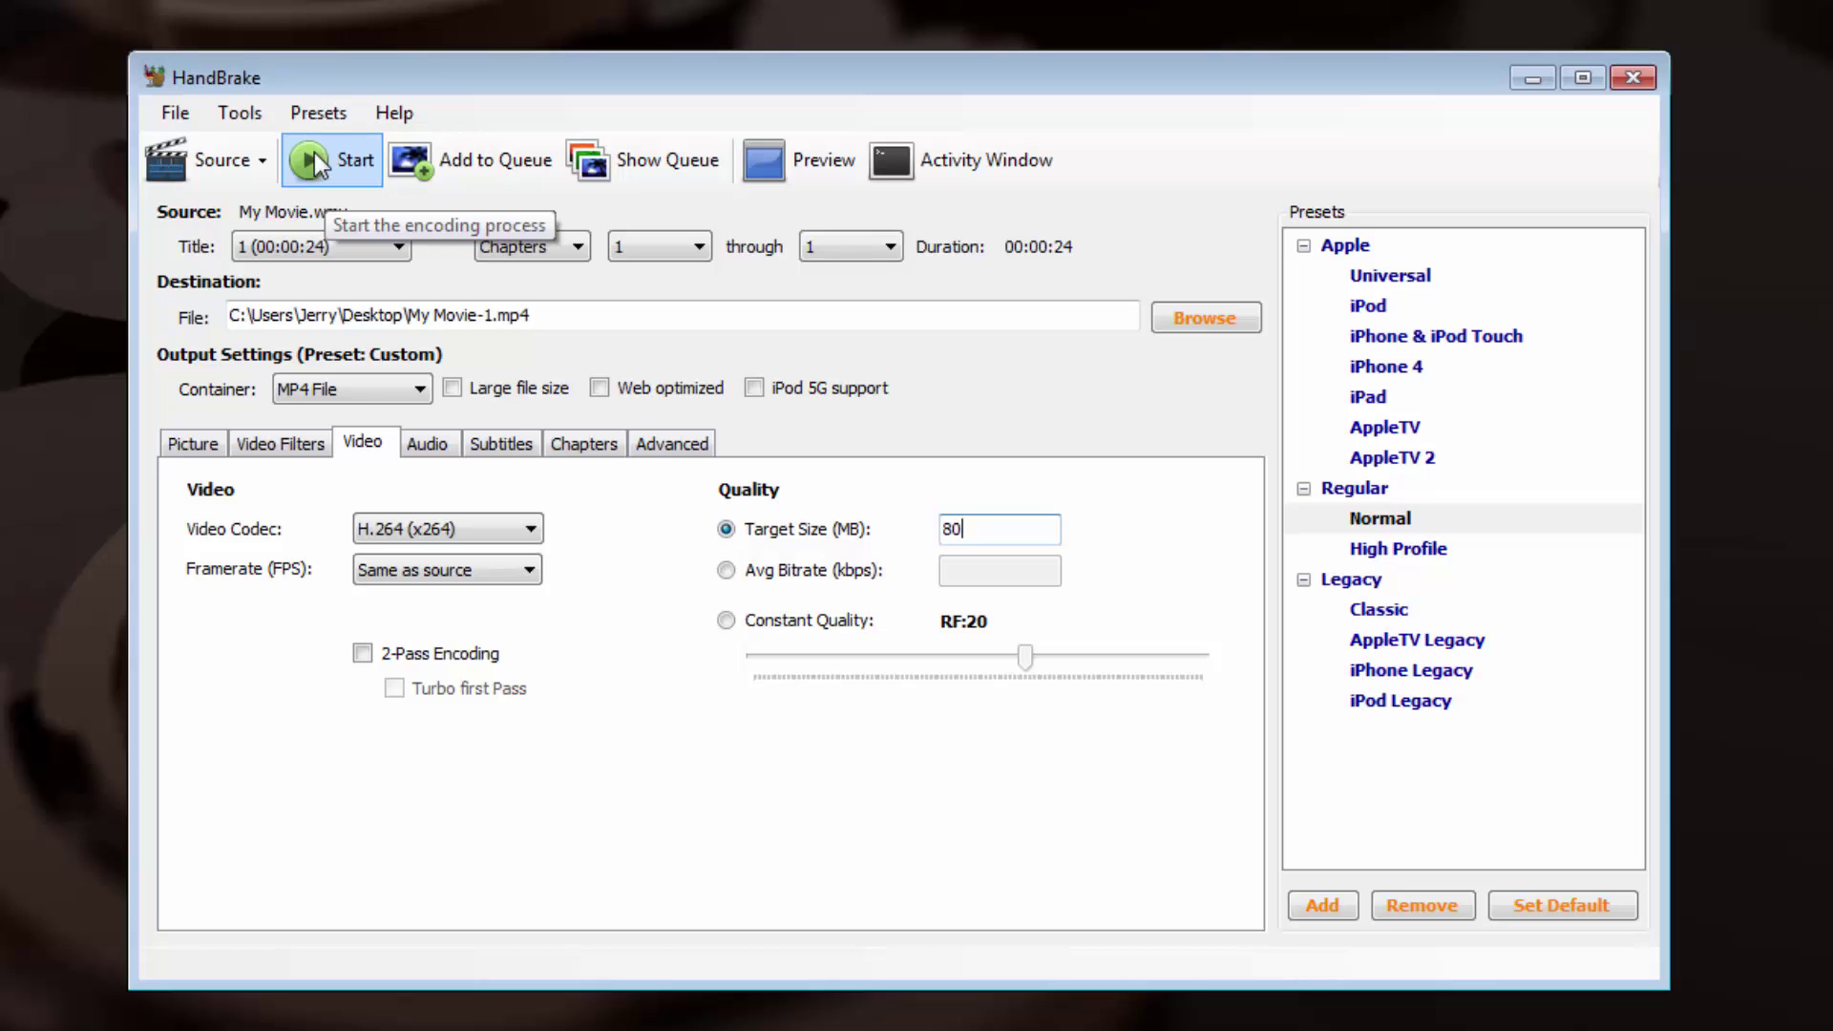
# - Start the encode of My Movie.wmv to My Movie-1.mp4 on the Desktop
pyautogui.click(313, 155)
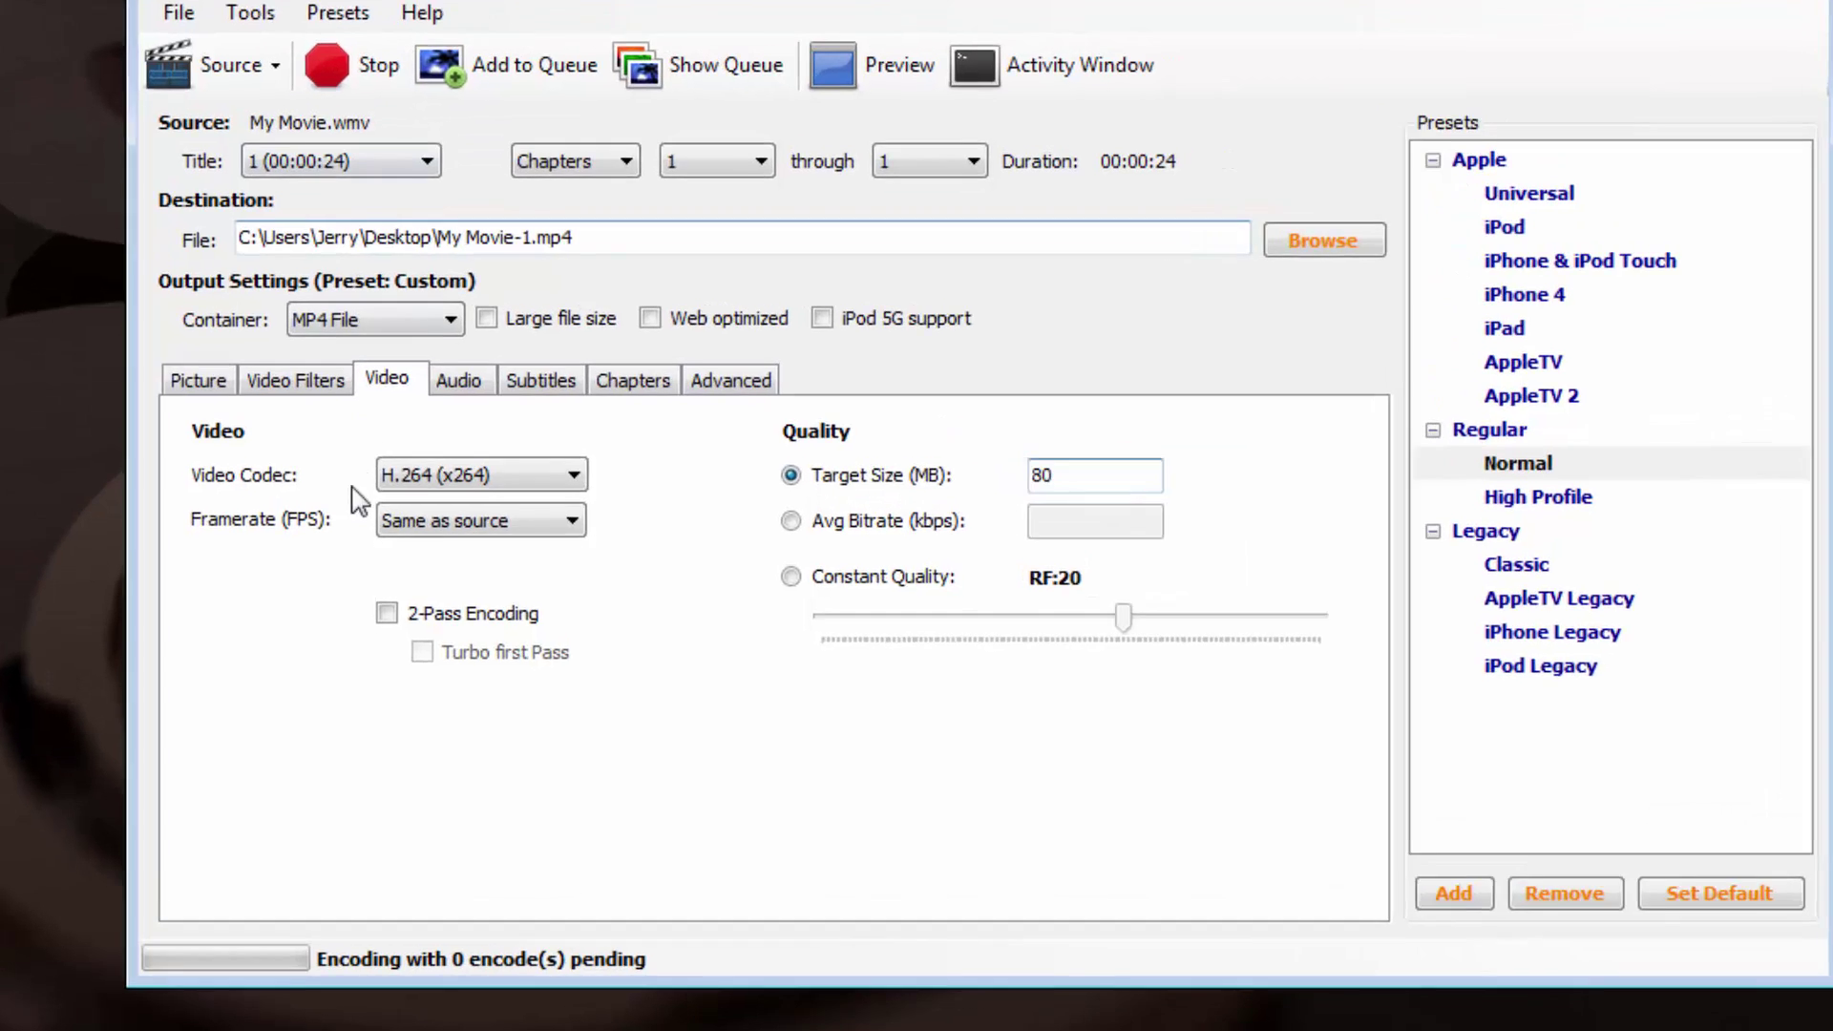